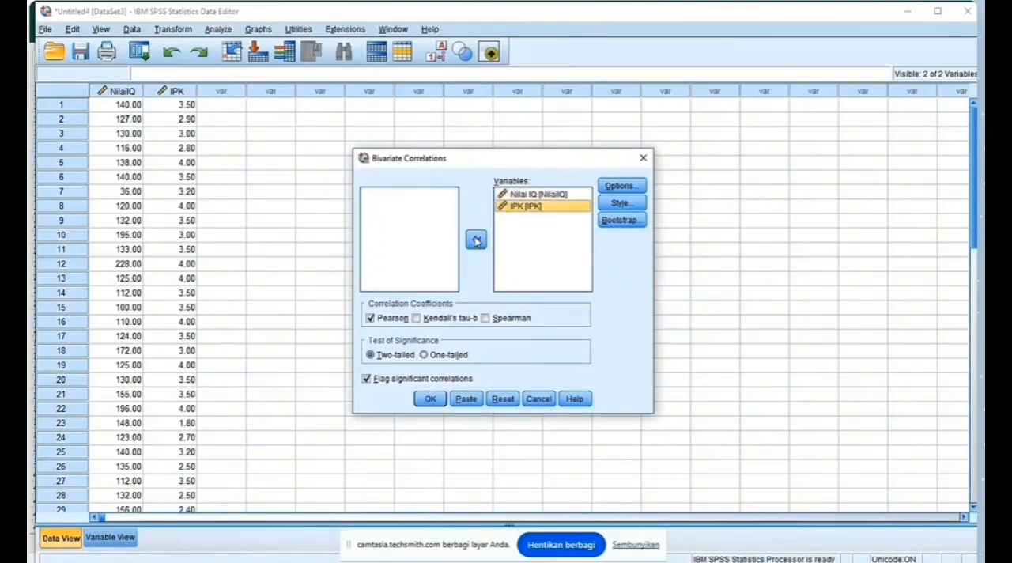
Step: Add the Spearman coefficient to the bivariate correlation of Nilai IQ and IPK, and run the analysis
left_click(485, 318)
left_click(429, 400)
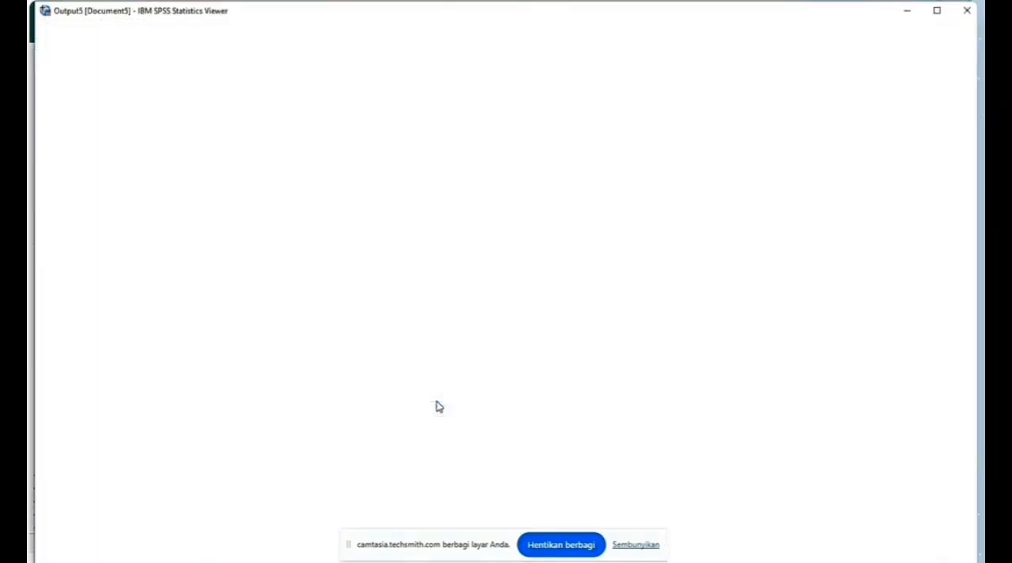
Step: Examine the Pearson and Spearman correlation tables for Nilai IQ and IPK in the output
scroll(469, 352, "up", 1)
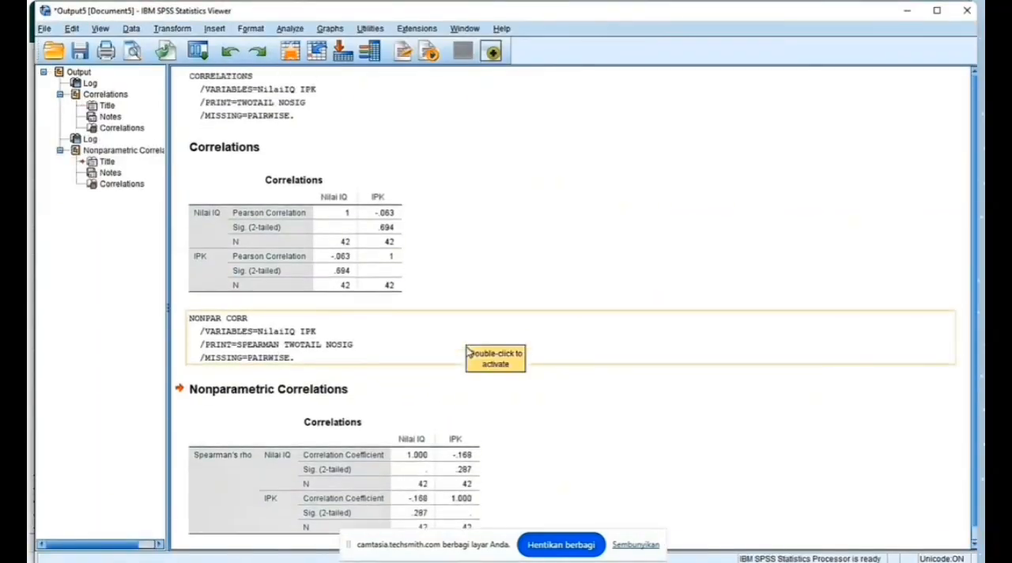
scroll(469, 351, "down", 1)
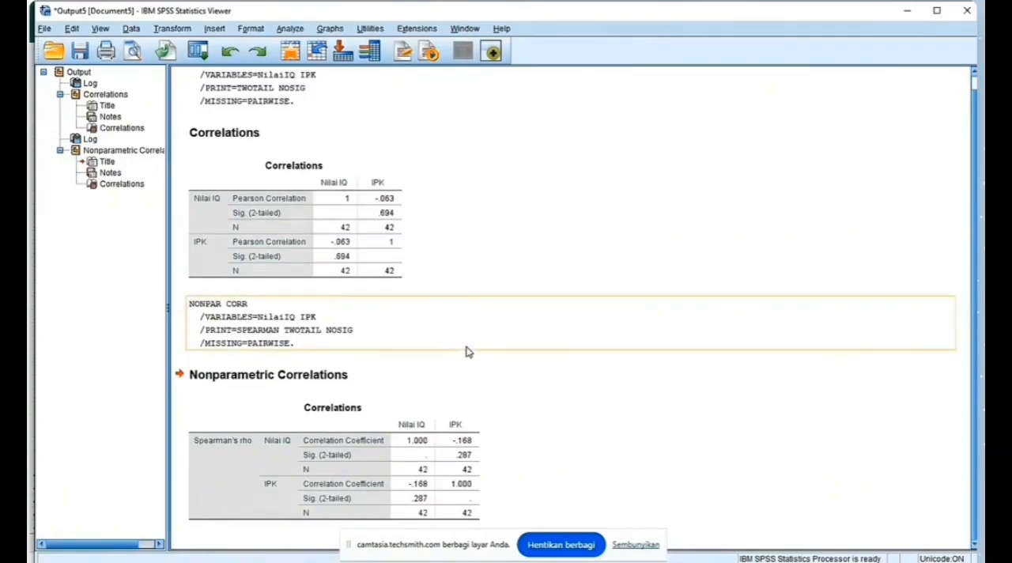
scroll(469, 352, "up", 1)
scroll(469, 352, "down", 1)
scroll(469, 351, "up", 1)
scroll(469, 352, "down", 1)
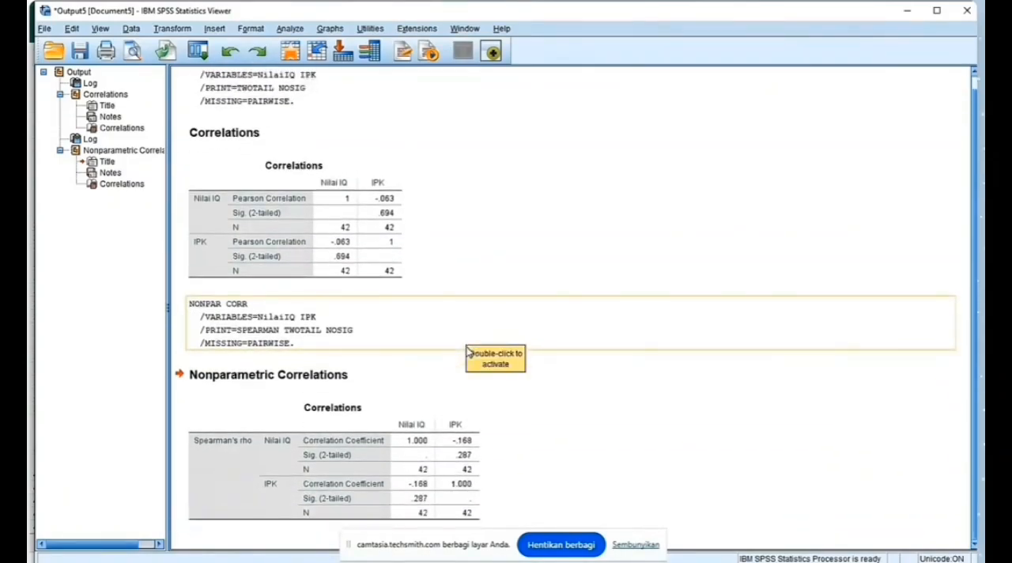
scroll(469, 352, "up", 1)
scroll(469, 352, "down", 1)
scroll(468, 352, "up", 1)
scroll(469, 352, "down", 1)
Step: Switch to the Excel workbook and copy the Kompetensi Kerja, Lingkungan Kerja and Kinerja Pegawai columns with headers, rows 1 to 64, from the Korelasi 1 sheet
key("alt+Tab")
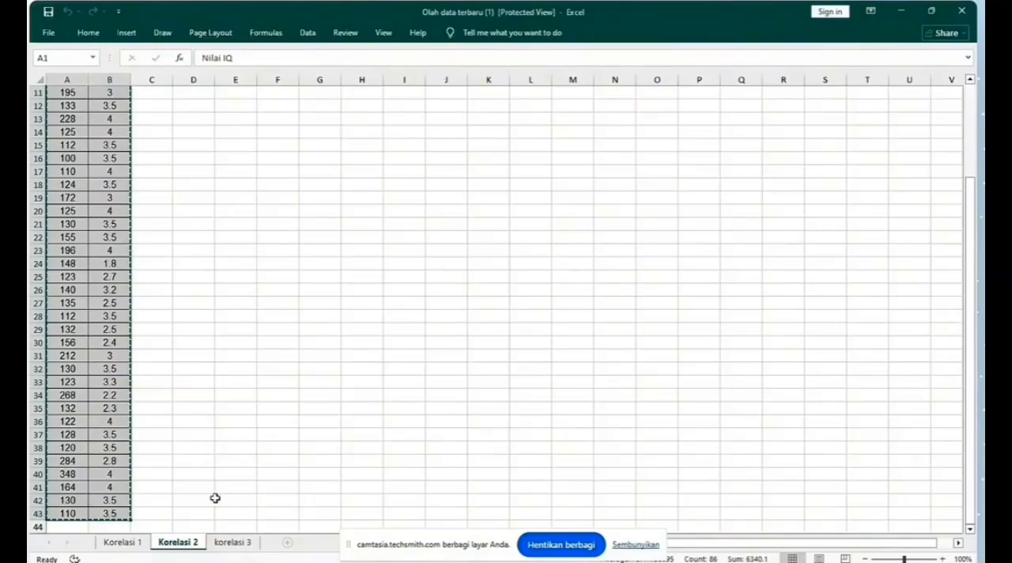
left_click(126, 543)
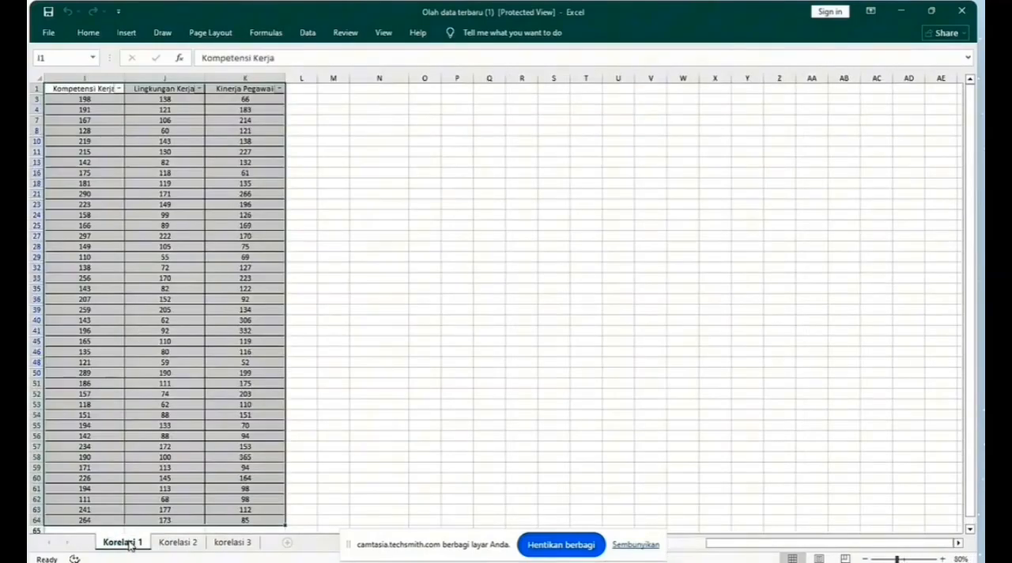
left_click(479, 306)
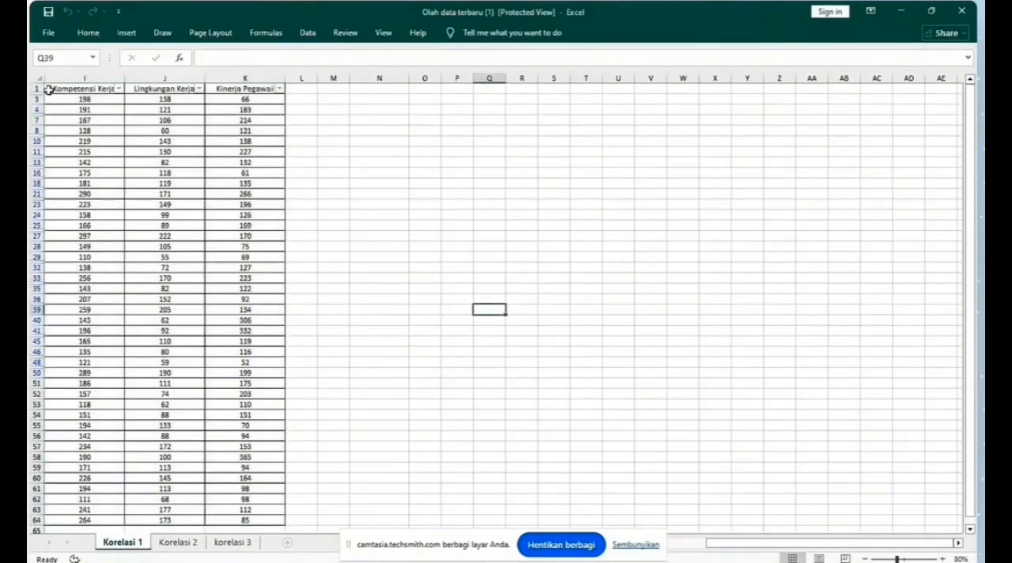
left_click_drag(47, 89, 253, 473)
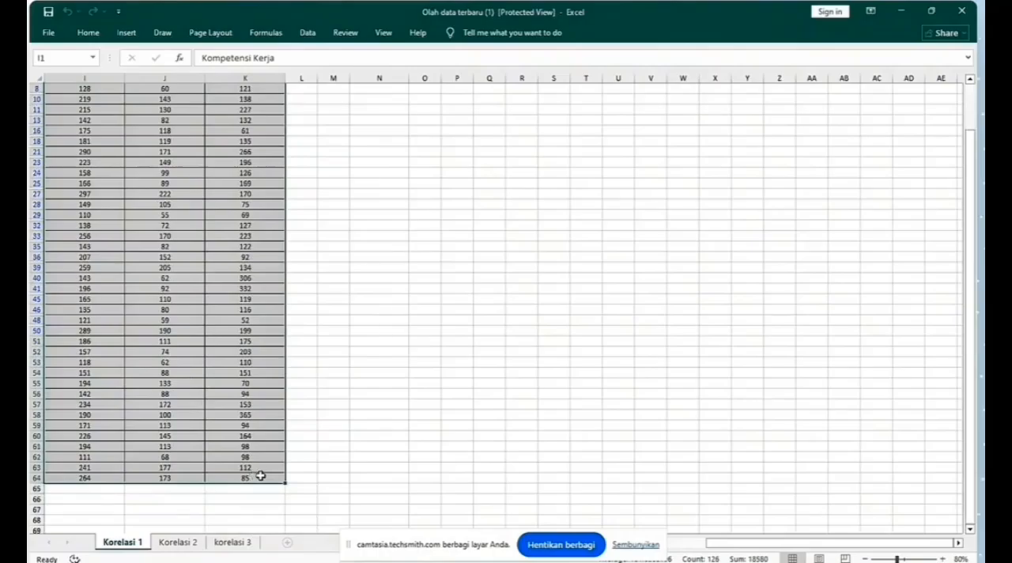
key("ctrl+c")
Step: Switch to the SPSS Data Editor, create a new dataset and paste the copied data with variable names
left_click(358, 492)
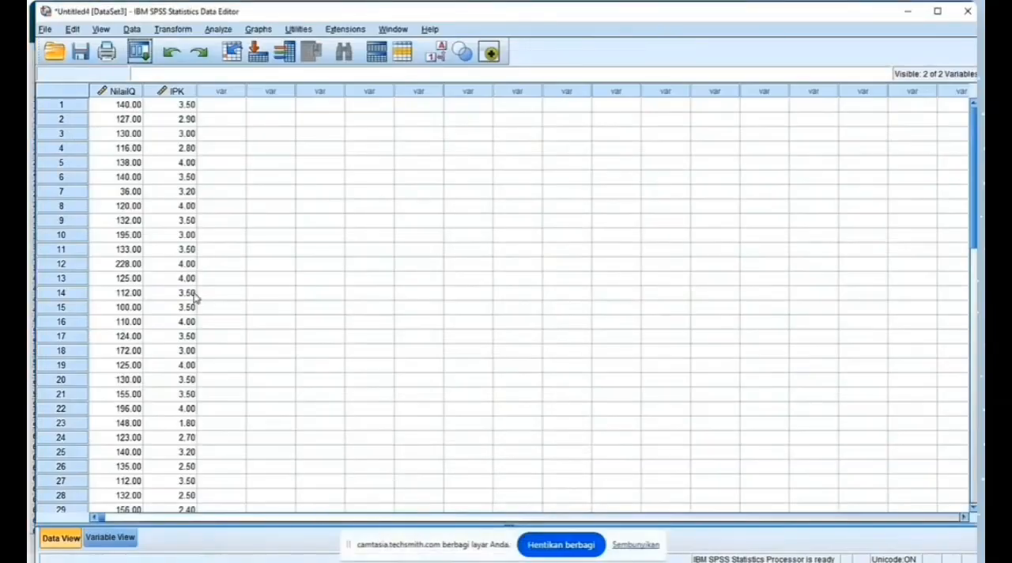
left_click(44, 29)
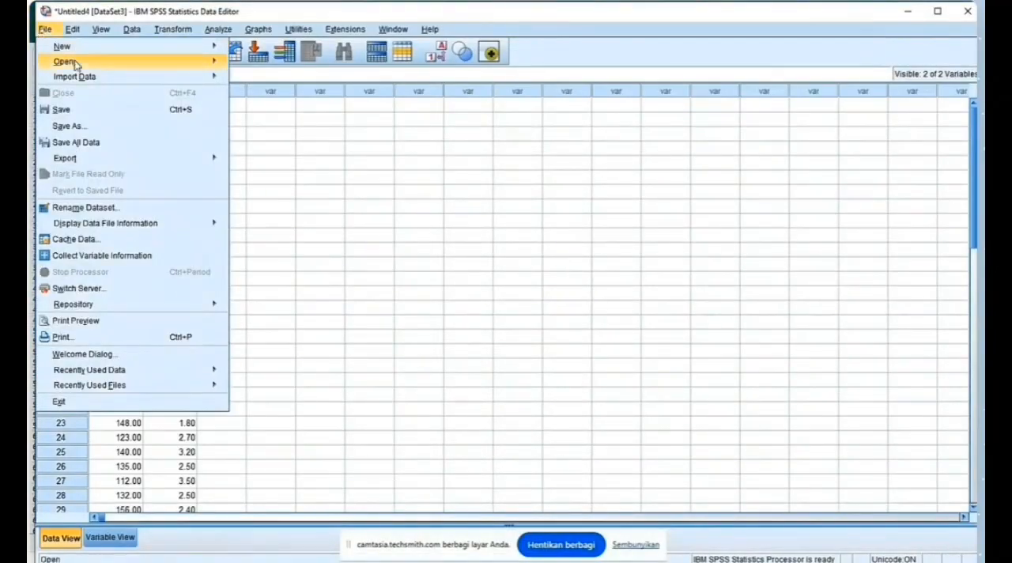
mouse_move(76, 51)
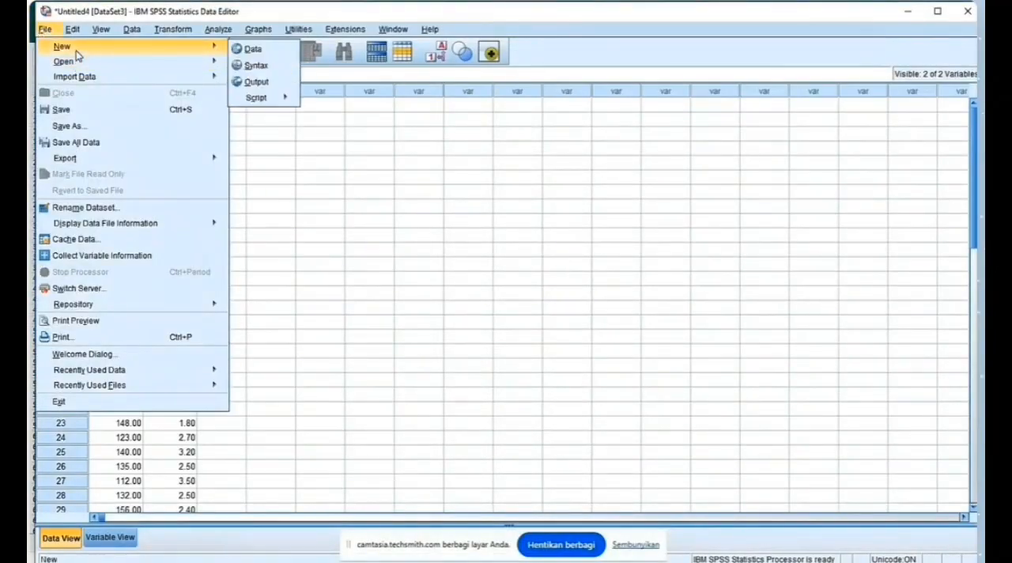
left_click(250, 49)
right_click(118, 107)
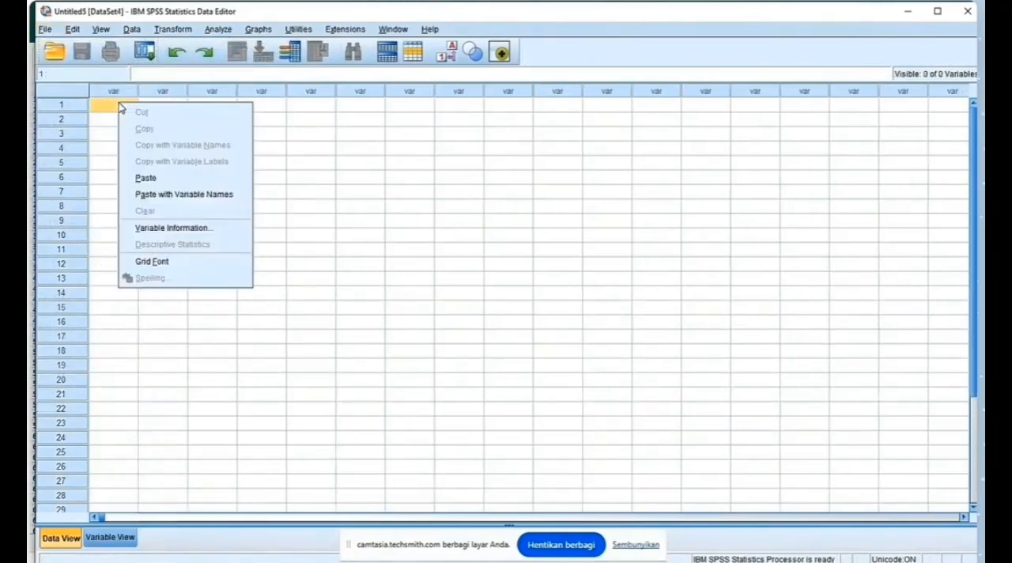
left_click(152, 195)
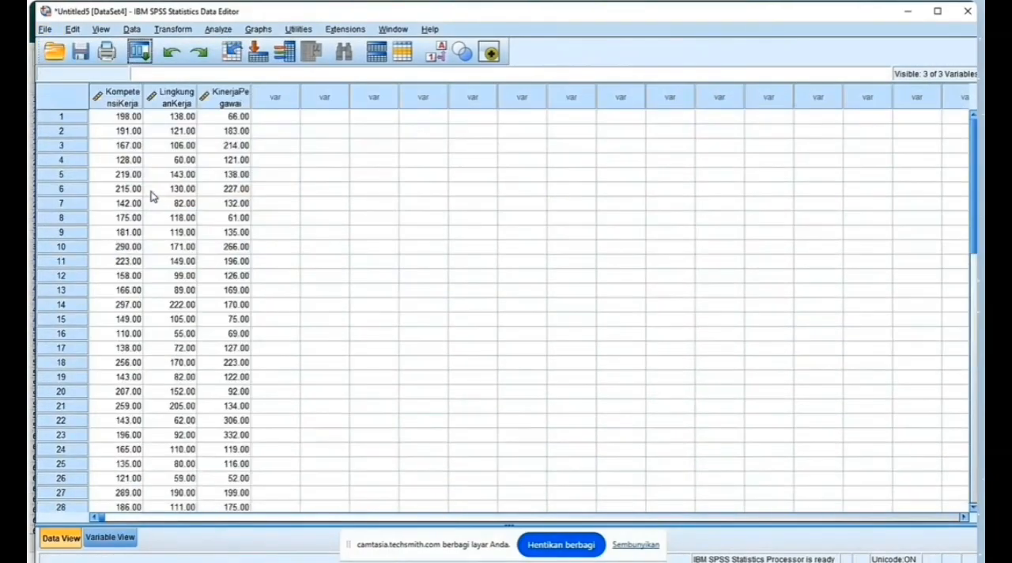
Step: Set up an Explore analysis with Kompetensi Kerja, Lingkungan Kerja and Kinerja Pegawai in the dependent list
left_click(218, 29)
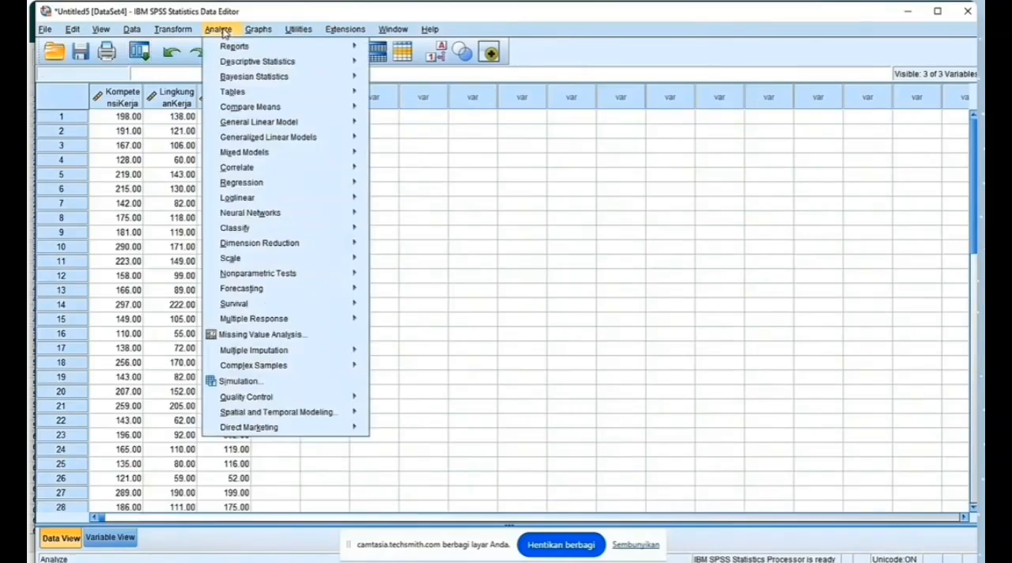
mouse_move(332, 62)
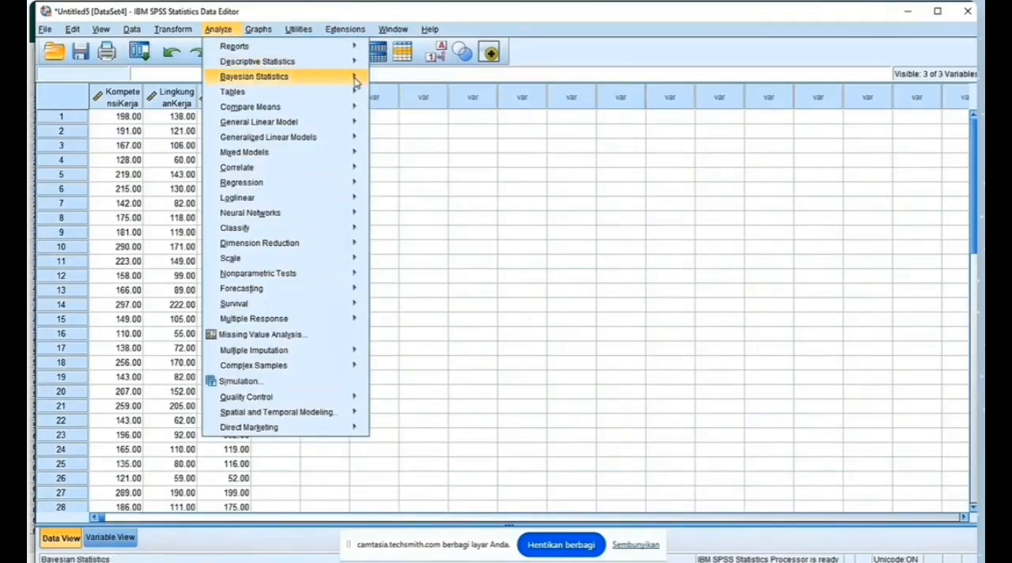
left_click(398, 97)
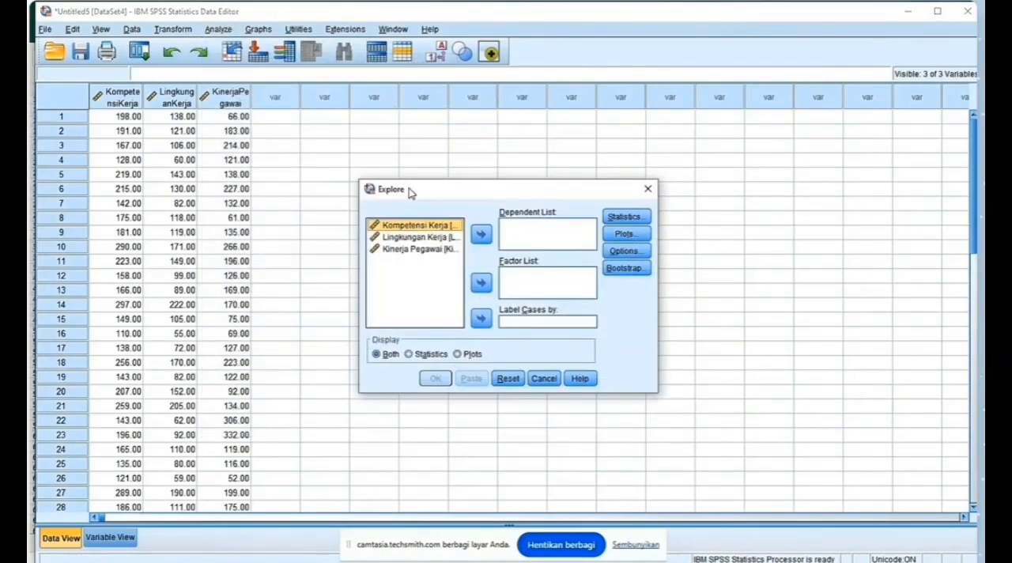
left_click(481, 234)
left_click(481, 234)
left_click(481, 234)
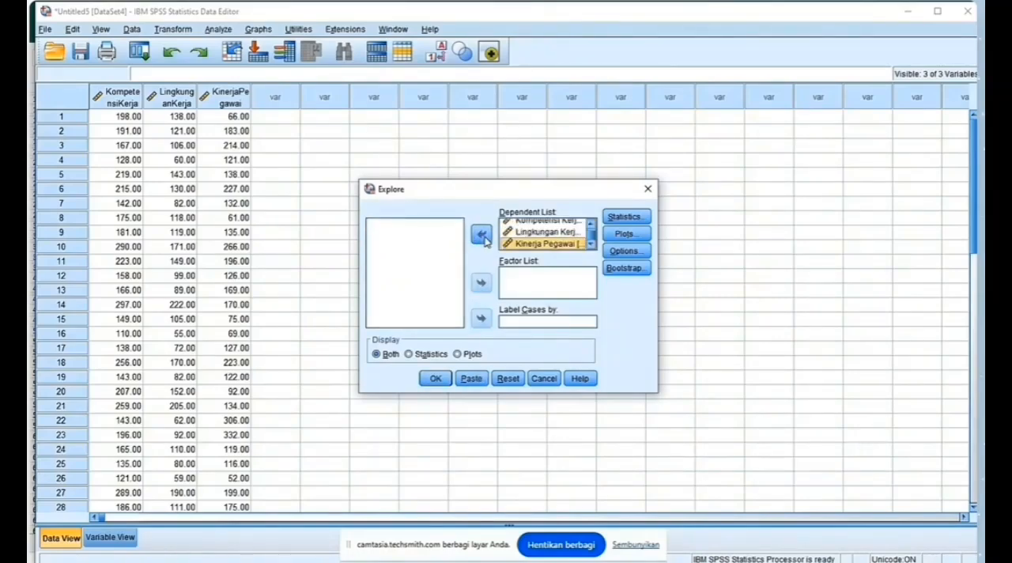
Step: Enable normality plots with tests for the Explore analysis, run it and review the output
left_click(624, 234)
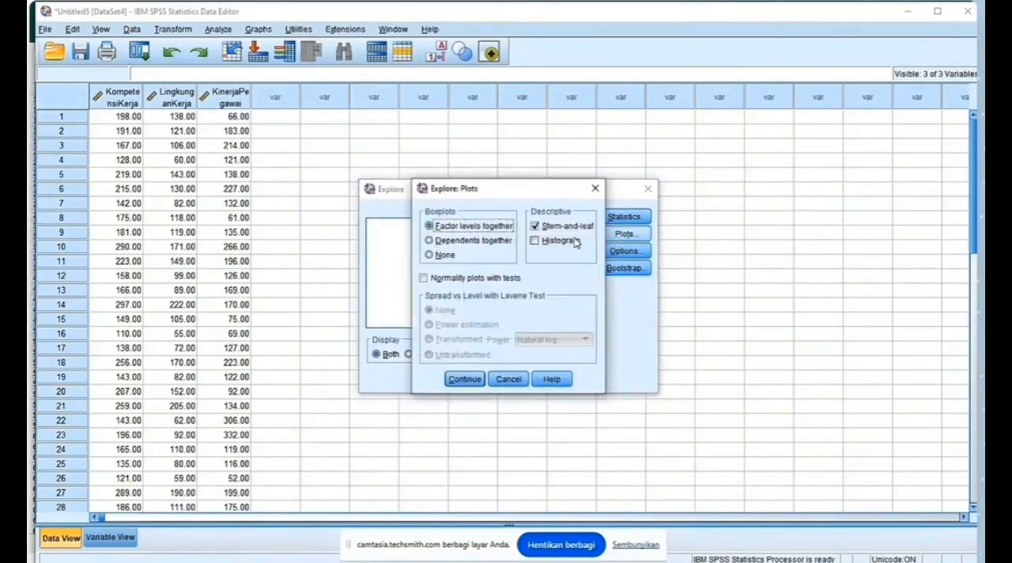
left_click(423, 279)
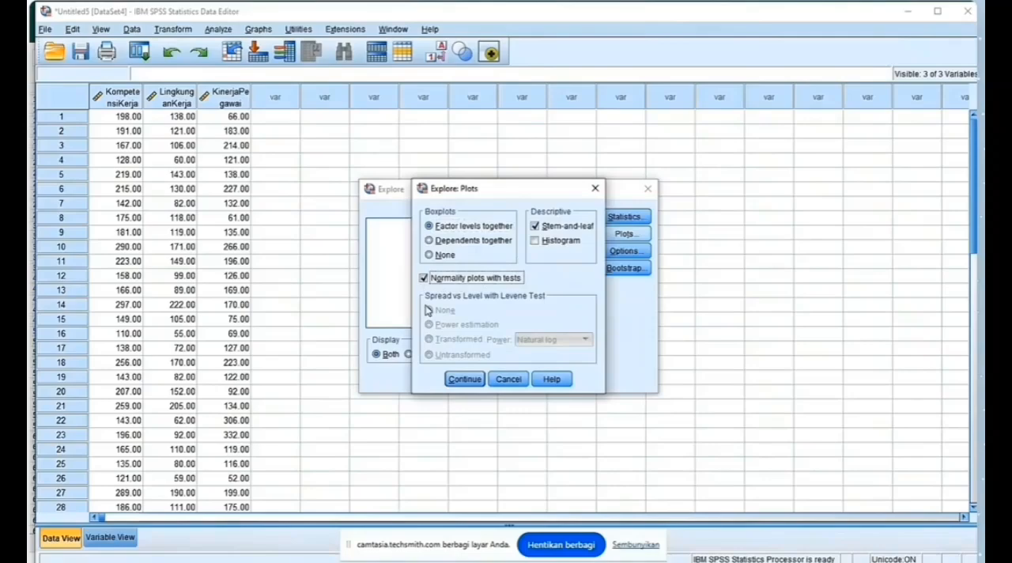
left_click(463, 379)
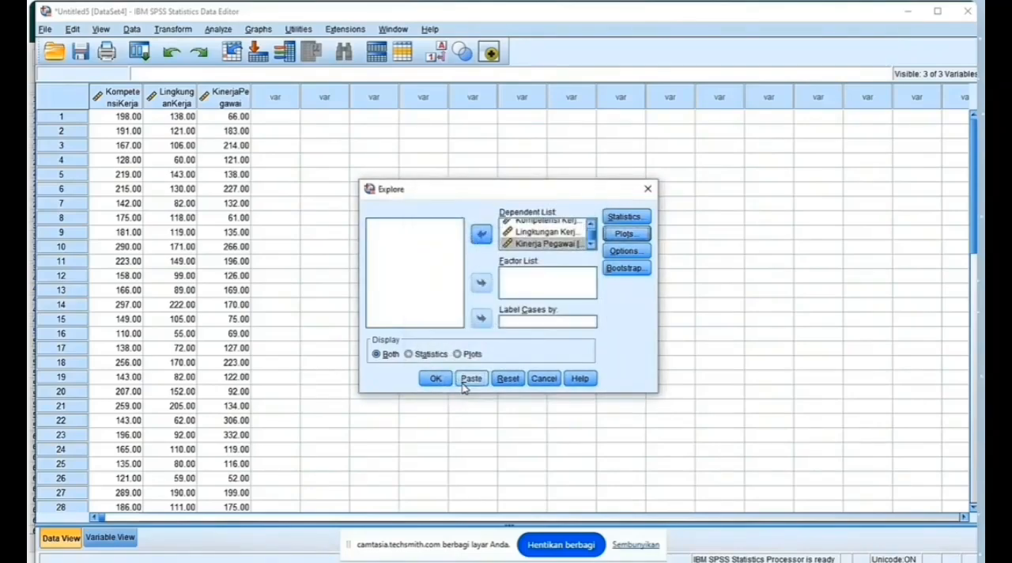
left_click(434, 380)
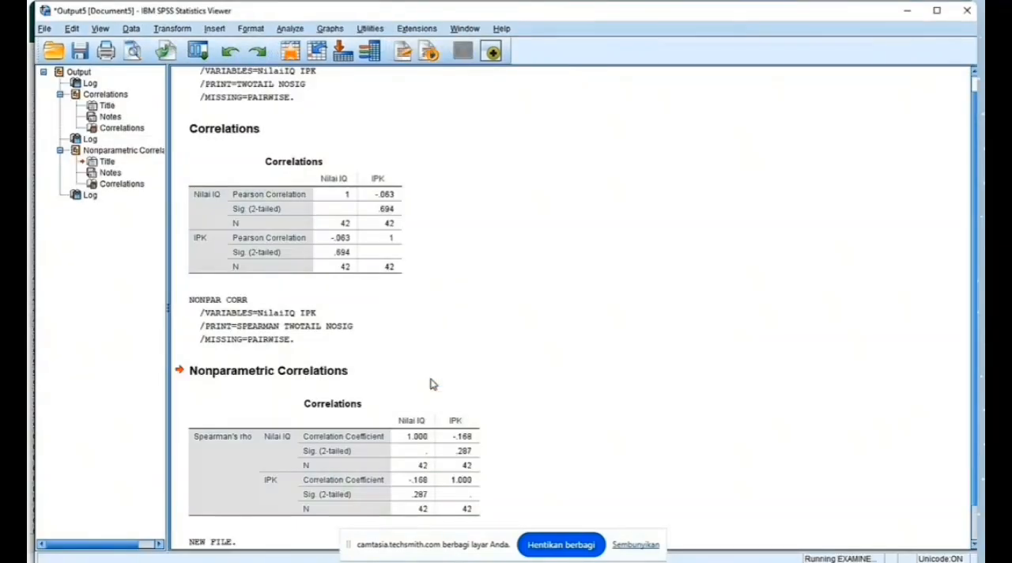
scroll(431, 385, "down", 10)
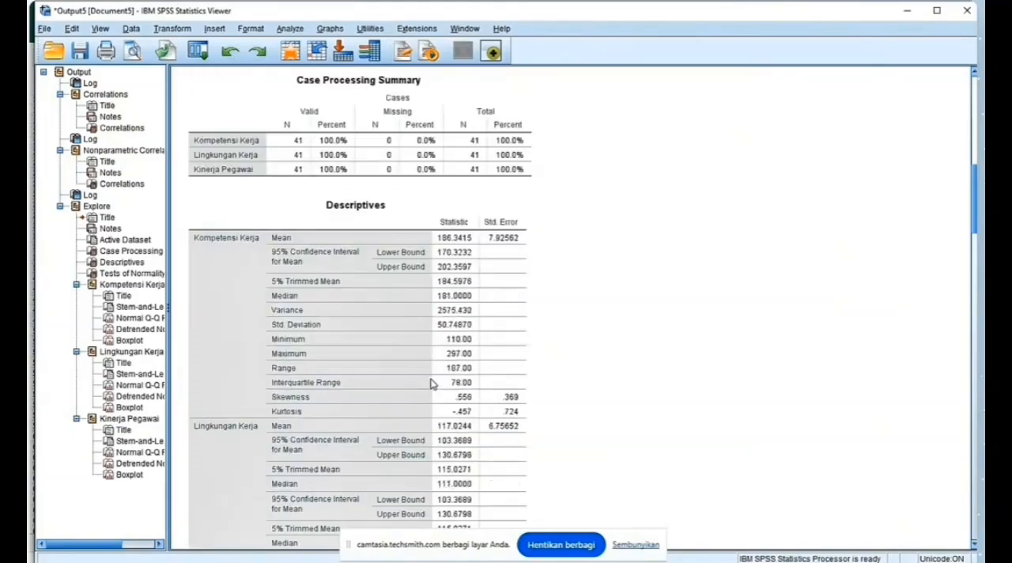
scroll(431, 384, "down", 6)
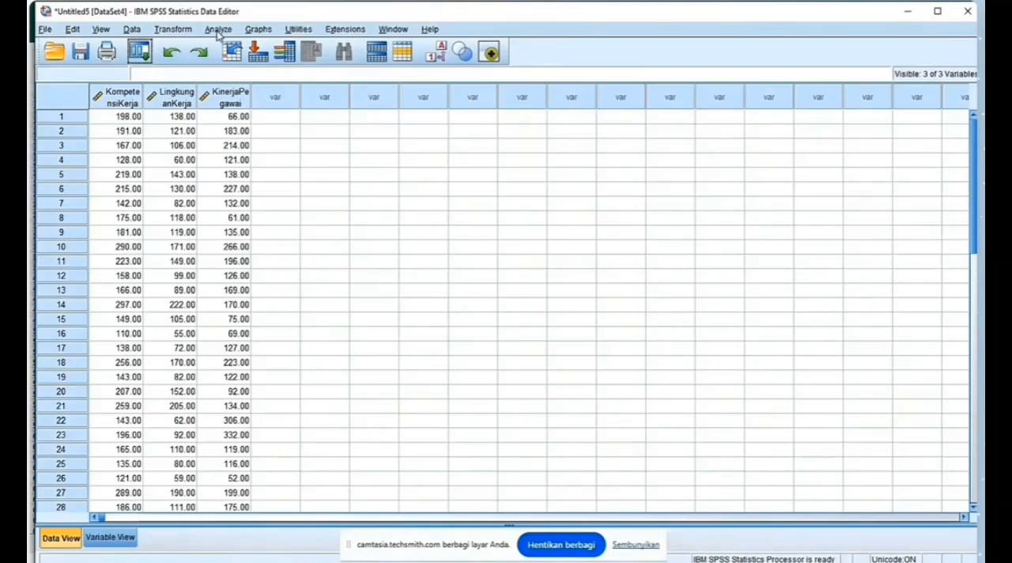
Step: Run a bivariate correlation between Kompetensi Kerja and Kinerja Pegawai using both Pearson and Spearman coefficients
left_click(218, 30)
mouse_move(340, 167)
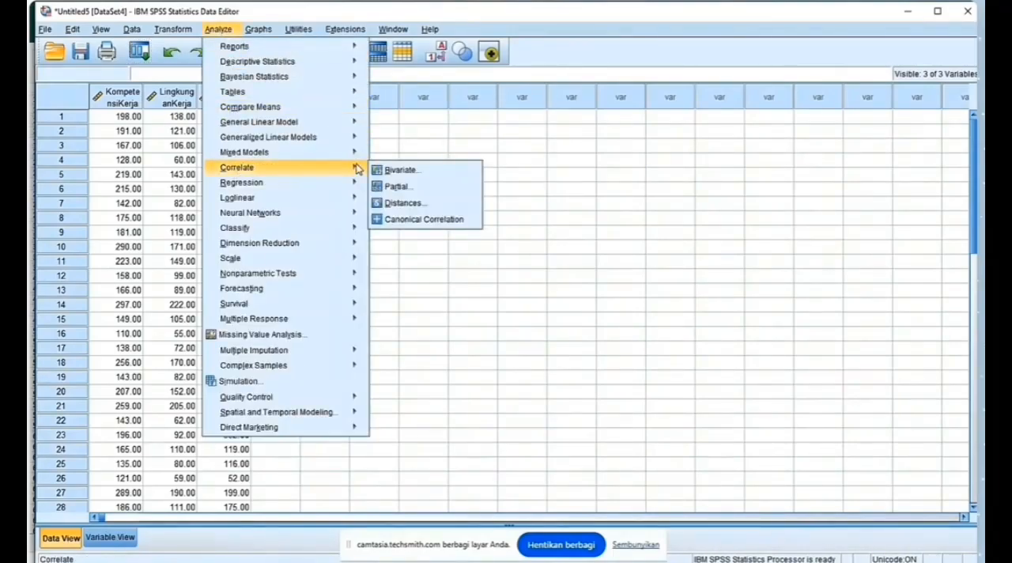
left_click(402, 170)
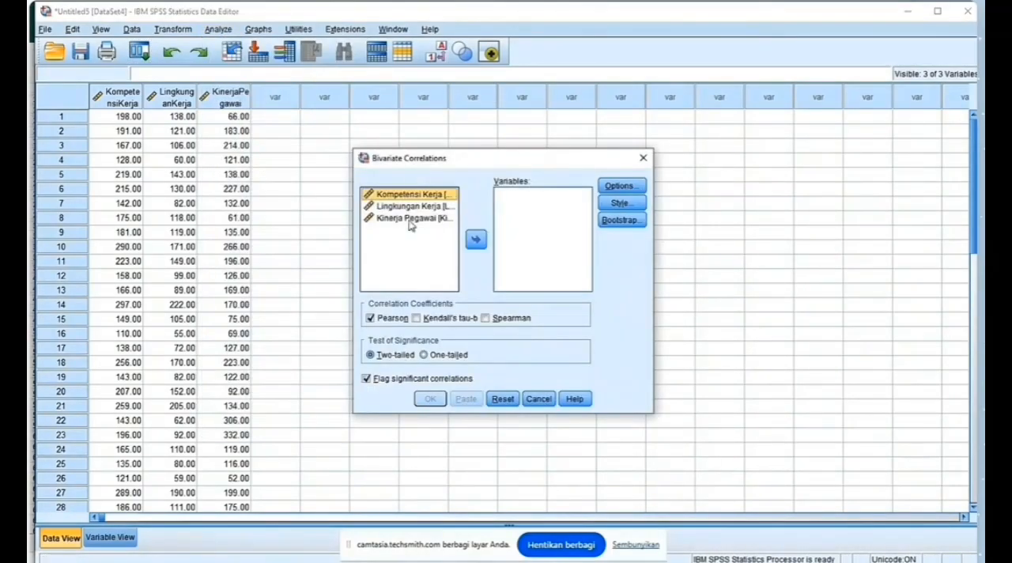
left_click(475, 241)
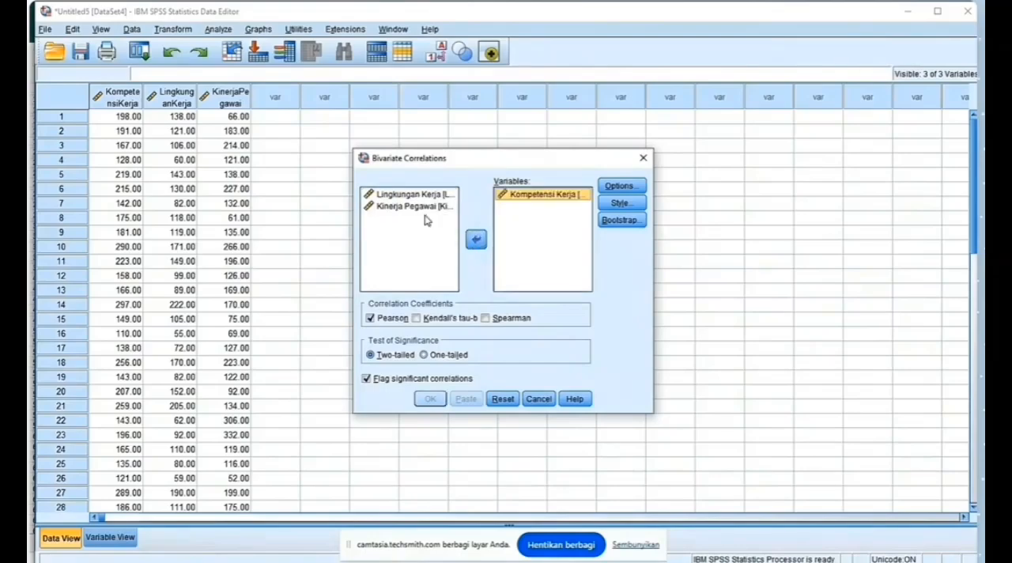
left_click(423, 207)
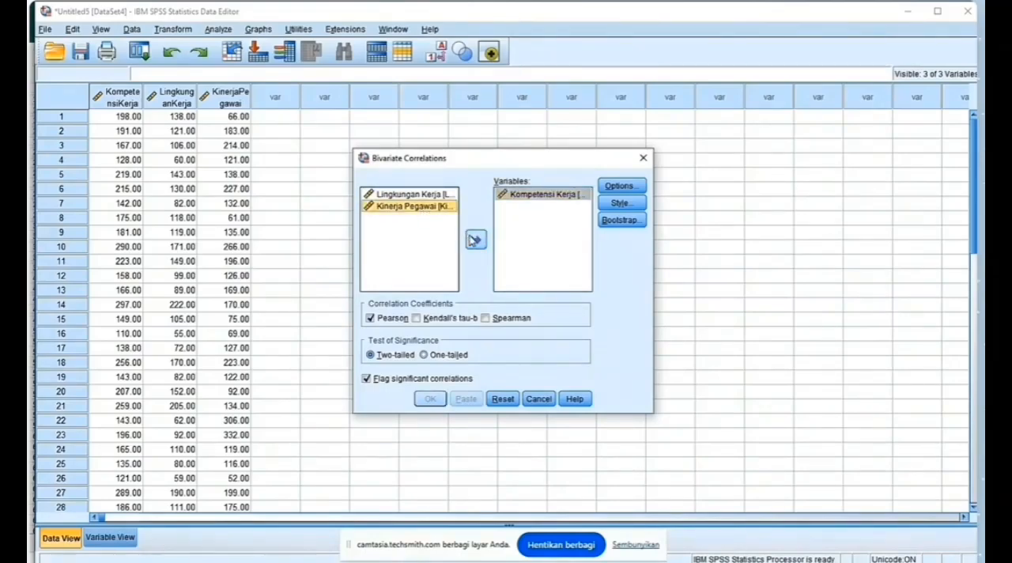
left_click(476, 239)
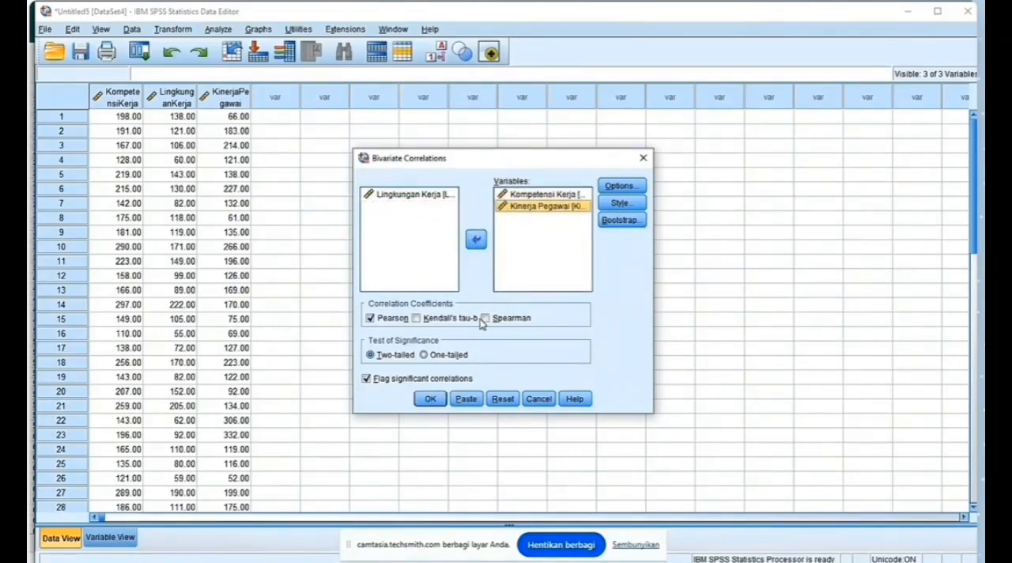
left_click(485, 319)
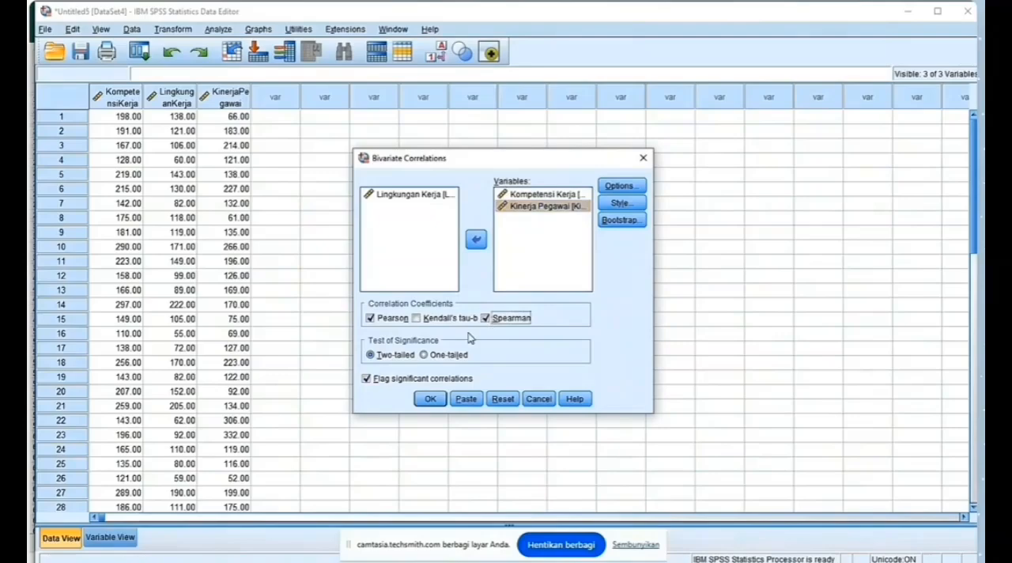
left_click(431, 401)
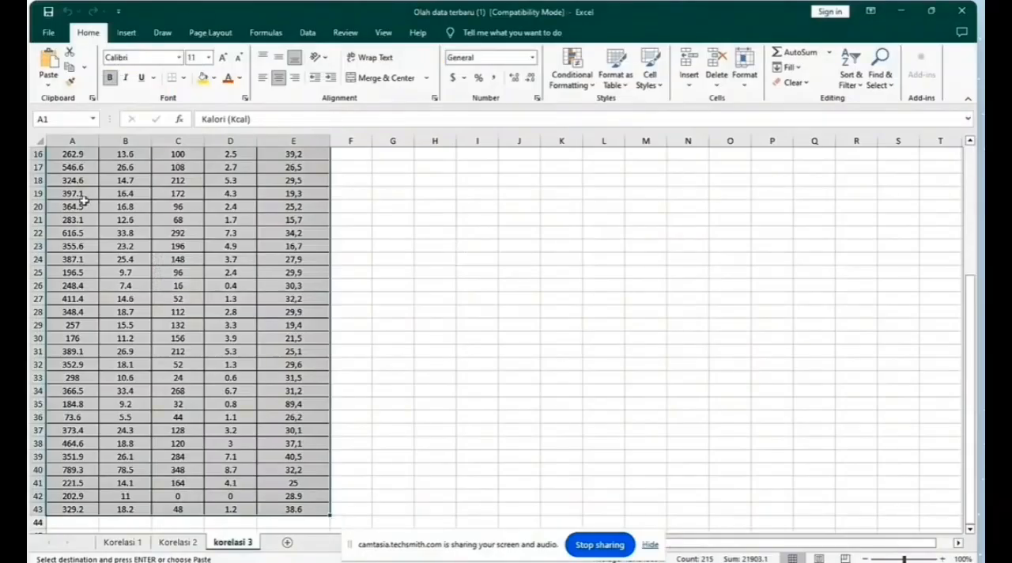
Step: In the Excel workbook's korelasi 3 sheet, copy the table from Kalori (Kcal) to Kadar Vitamin D, range A1:E43
left_click(78, 203)
scroll(81, 195, "up", 5)
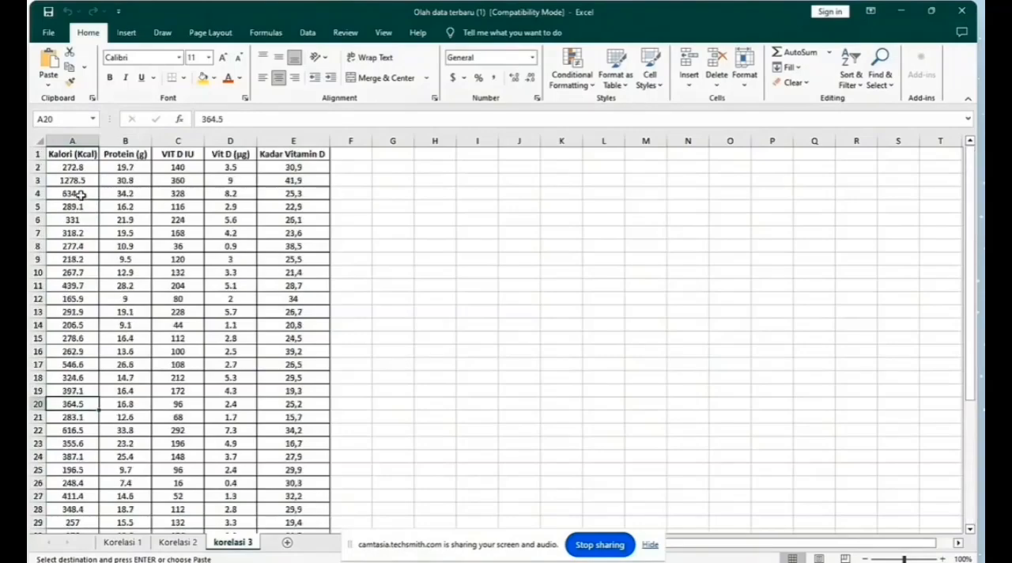
left_click_drag(60, 155, 306, 483)
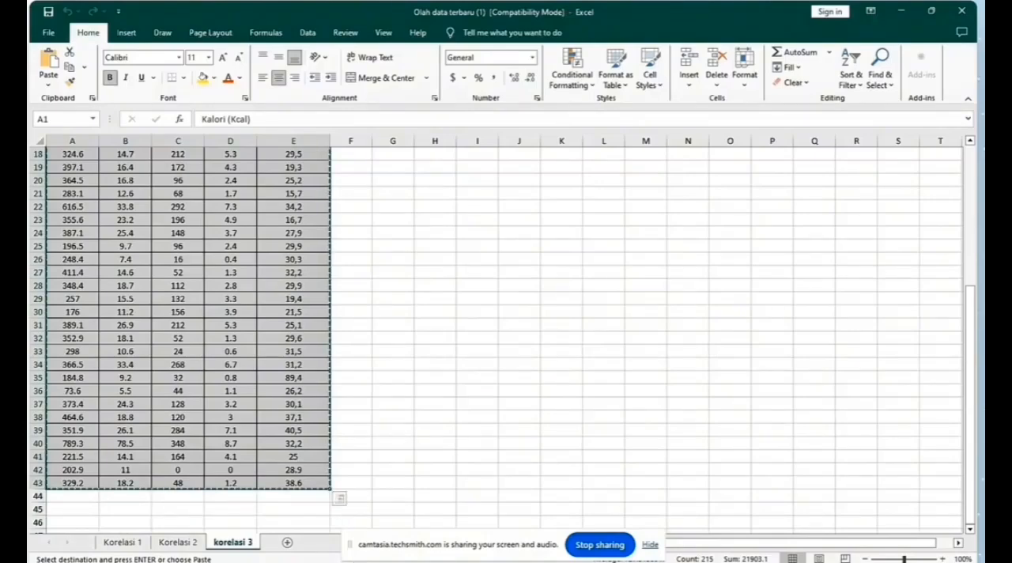
Step: Switch to SPSS, create a new dataset and paste the copied table into it with variable names
left_click(507, 559)
left_click(387, 522)
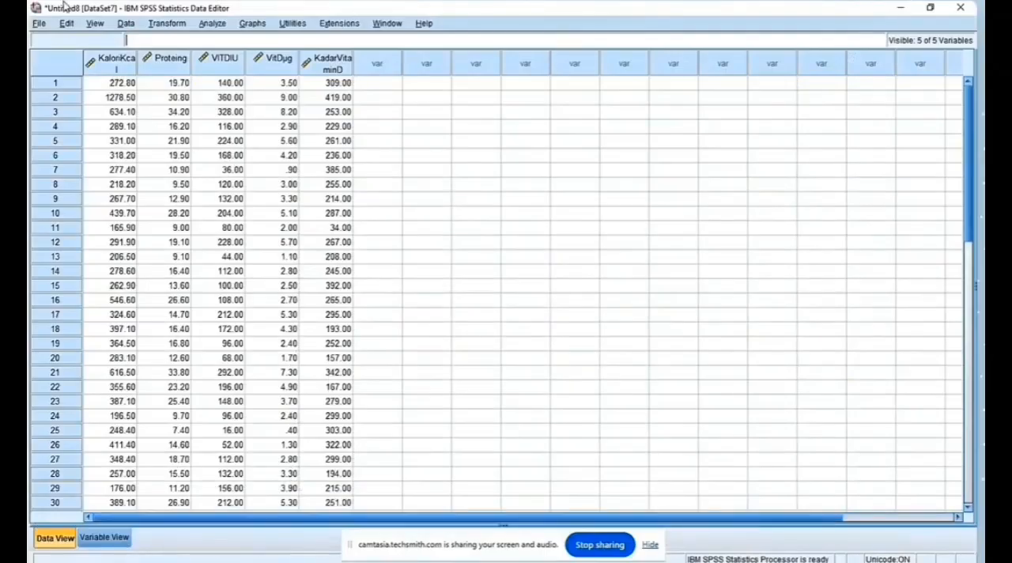
left_click(40, 23)
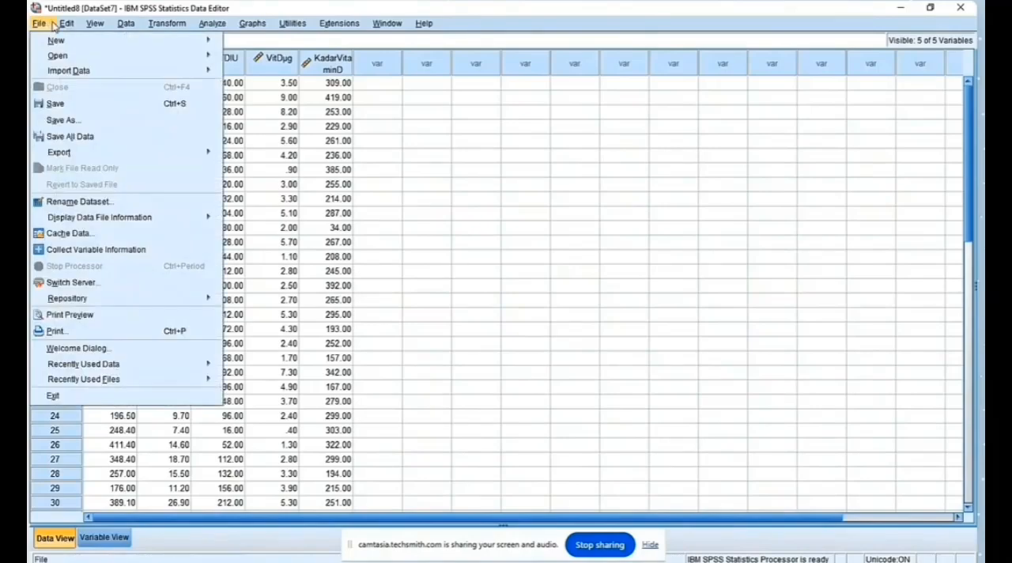
mouse_move(52, 44)
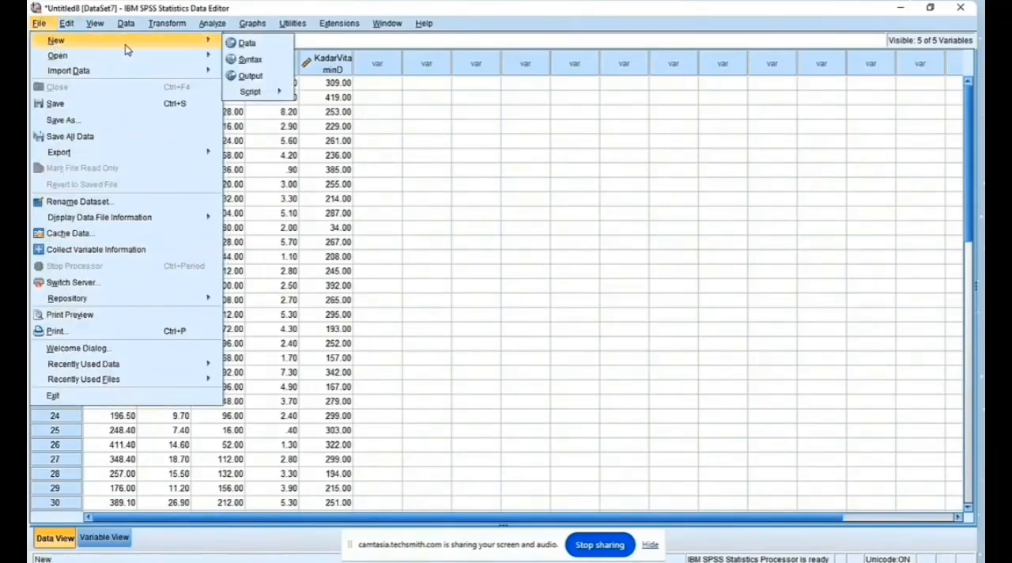
left_click(234, 39)
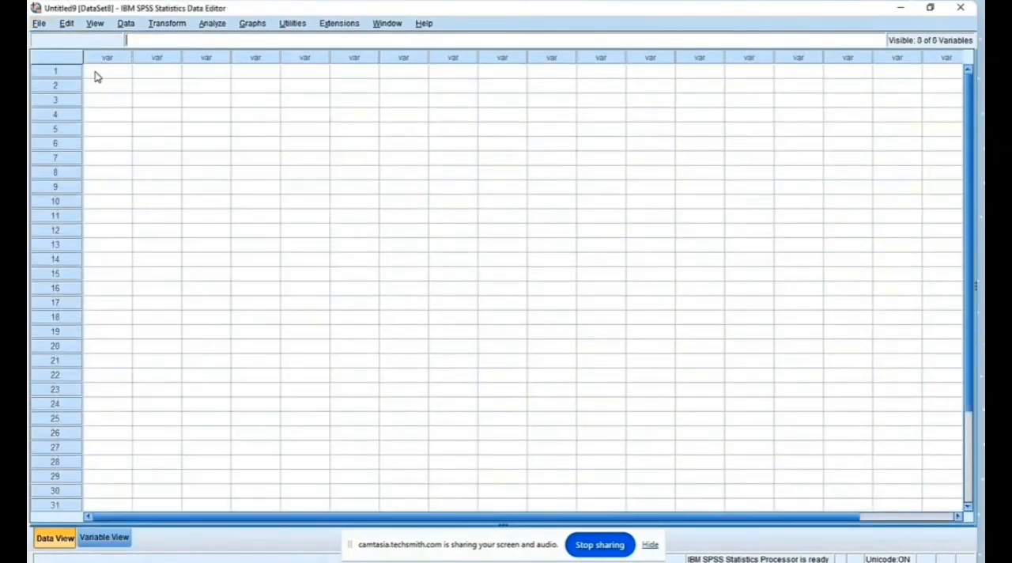
right_click(107, 75)
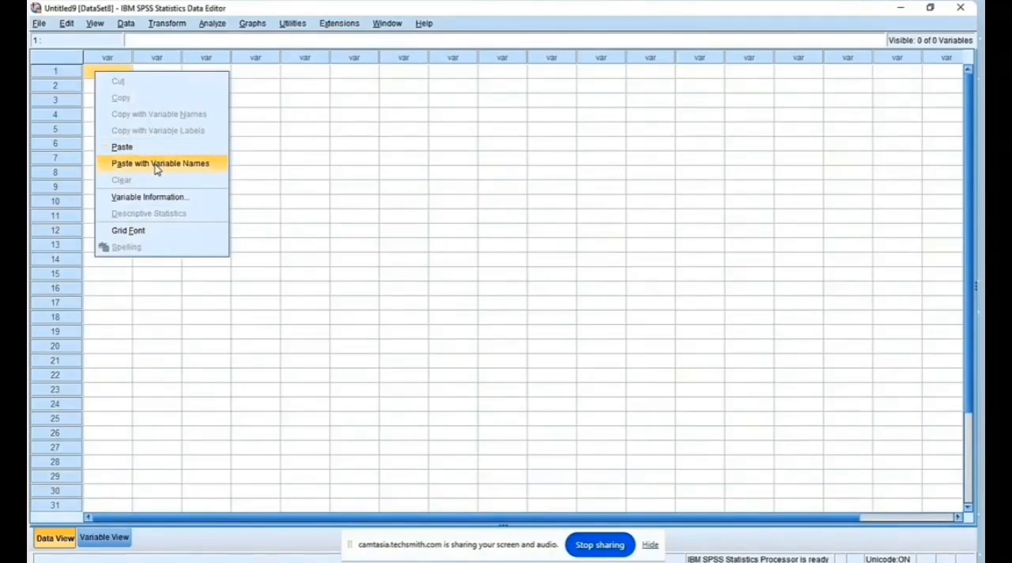
left_click(188, 164)
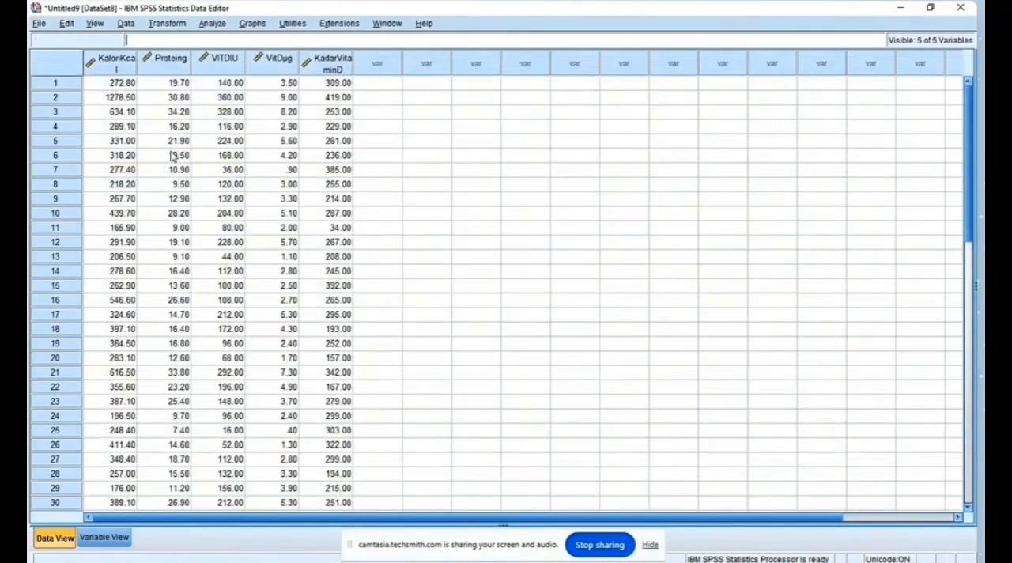
Step: Set up an Explore analysis with Kalori (Kcal) and Kadar Vitamin D in the dependent list
left_click(211, 24)
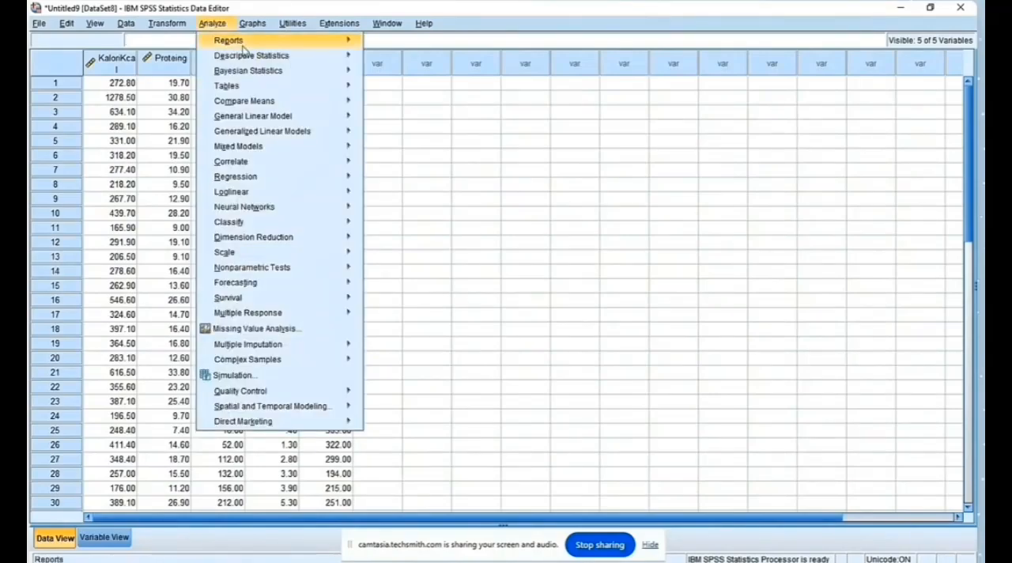
mouse_move(288, 60)
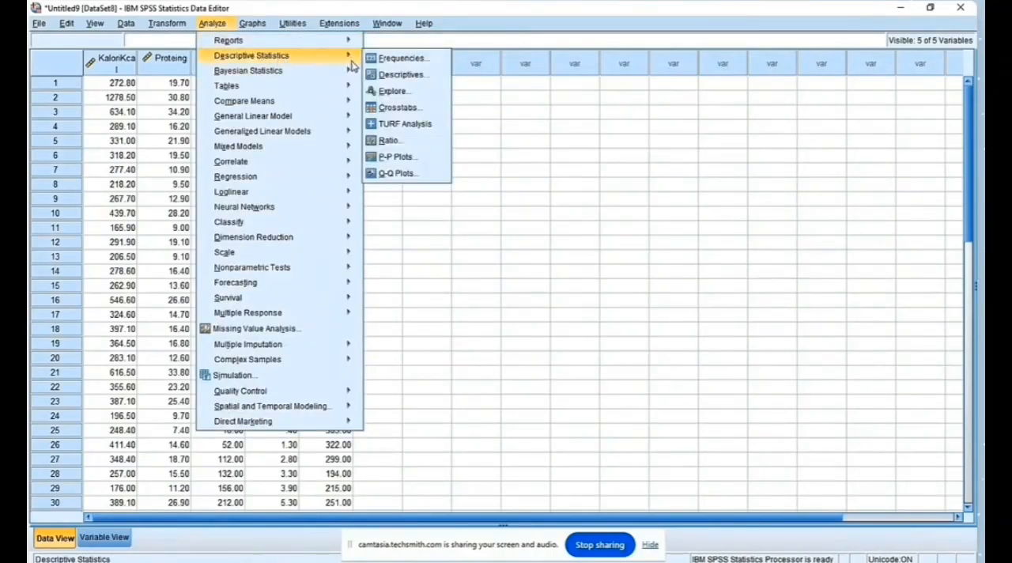
mouse_move(344, 69)
left_click(392, 91)
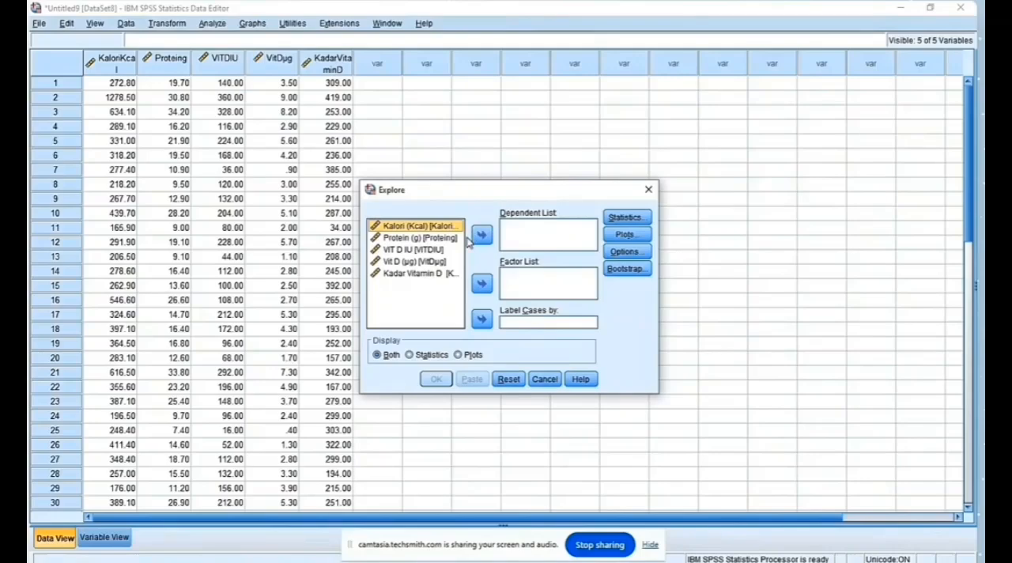
left_click(480, 235)
left_click(427, 262)
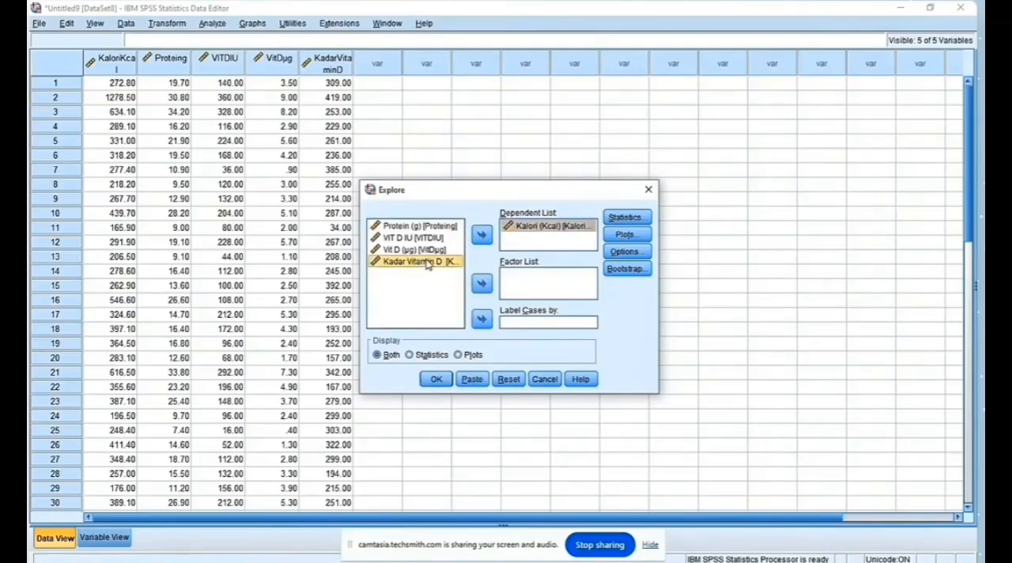
left_click(481, 235)
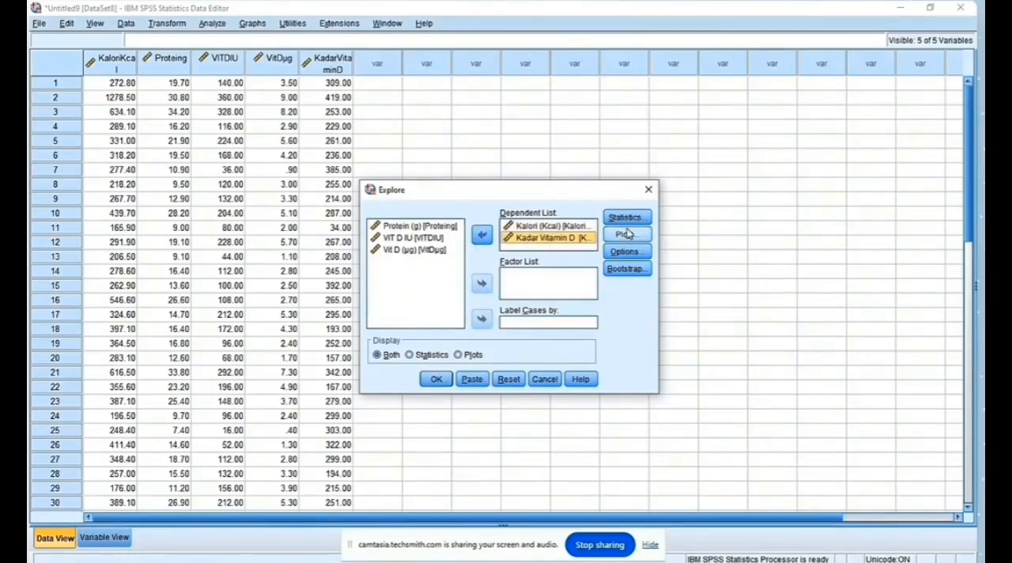
Step: Enable normality plots with tests for Kalori (Kcal) and Kadar Vitamin D, run the Explore analysis and review the Tests of Normality table
left_click(625, 235)
left_click(427, 278)
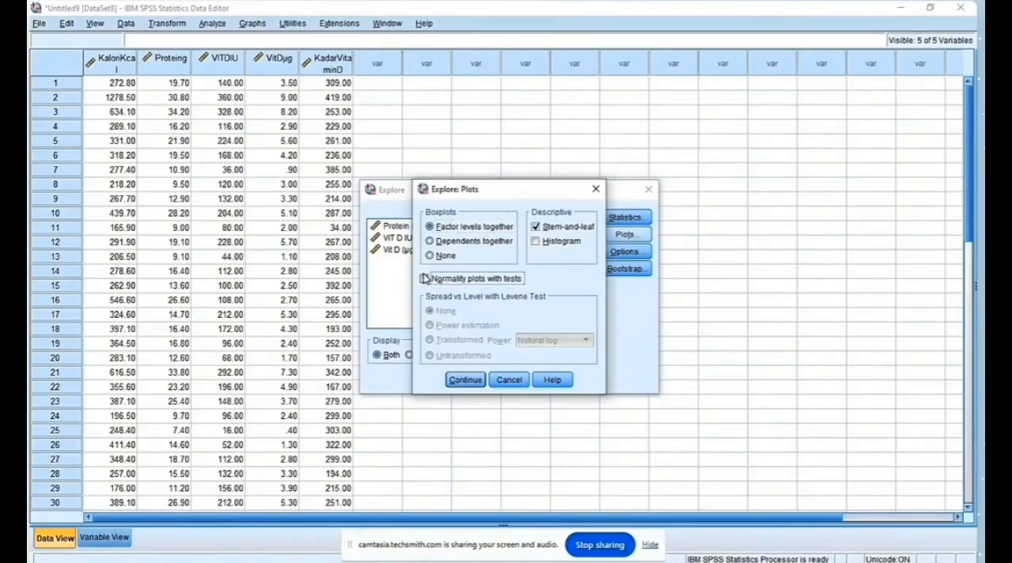
left_click(465, 380)
left_click(436, 379)
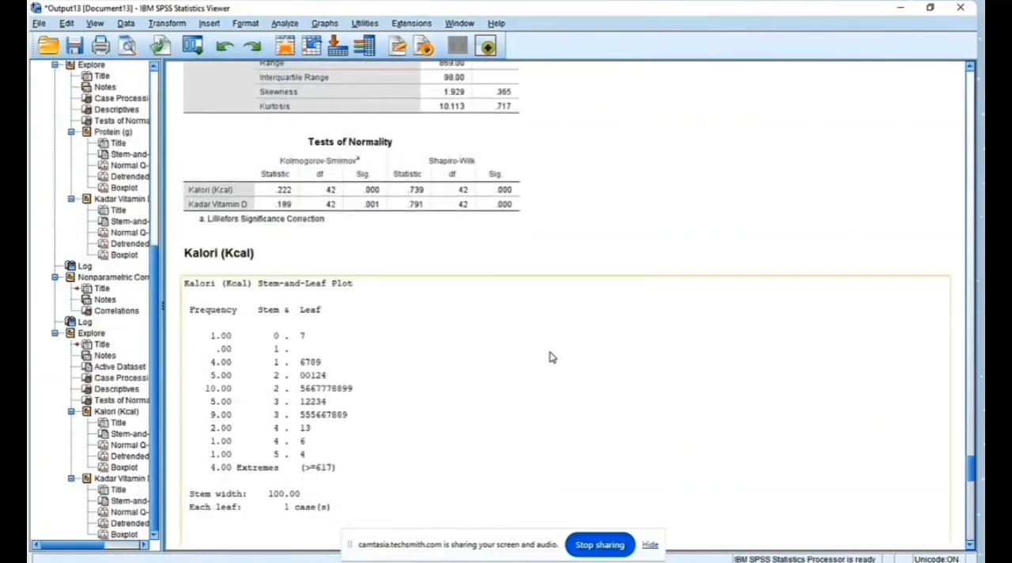
scroll(552, 358, "up", 1)
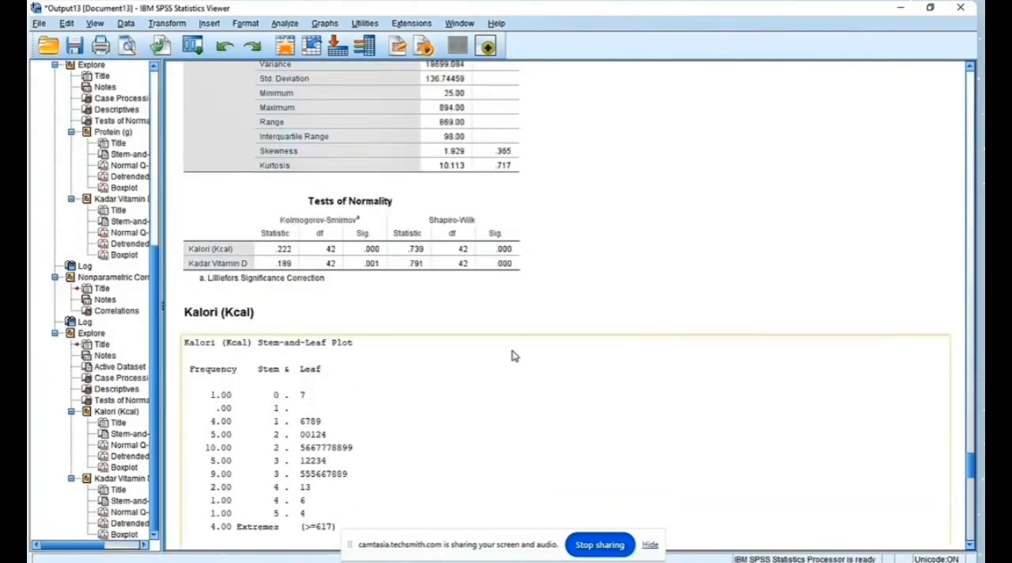
Step: Run a bivariate correlation between Kalori (Kcal) and Kadar Vitamin D using only the Spearman coefficient
left_click(294, 23)
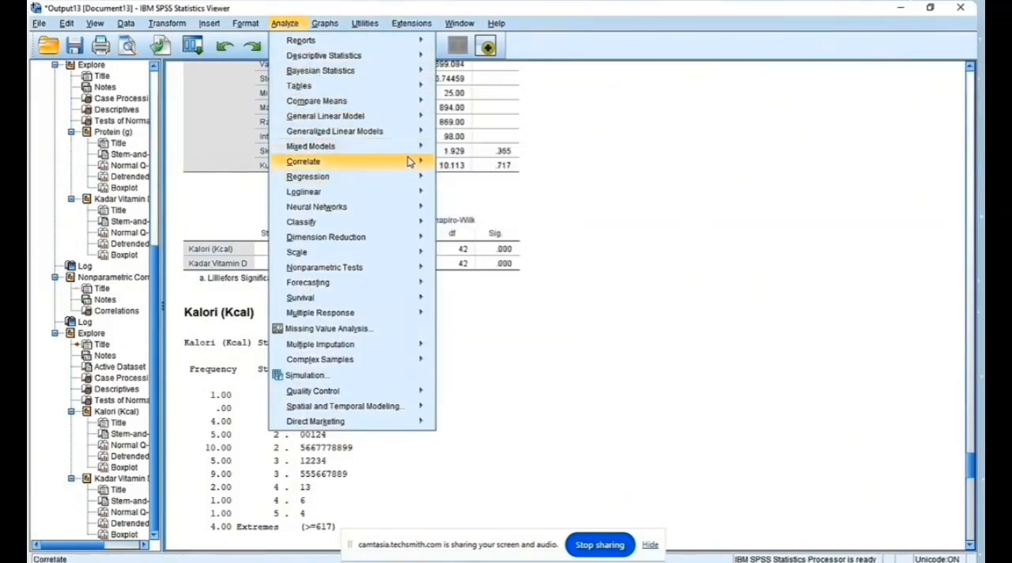
mouse_move(411, 162)
left_click(461, 163)
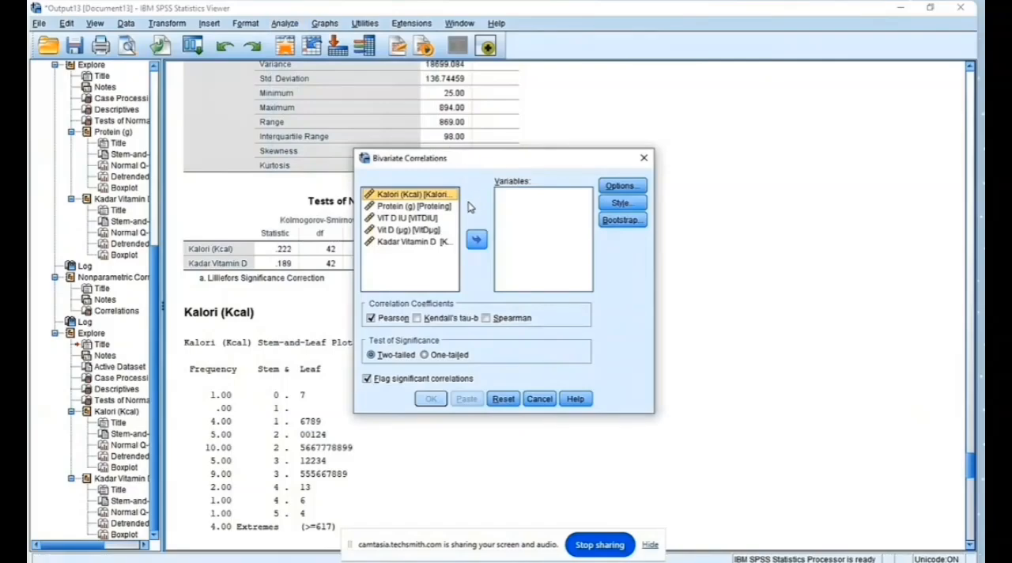
left_click(469, 241)
left_click(427, 231)
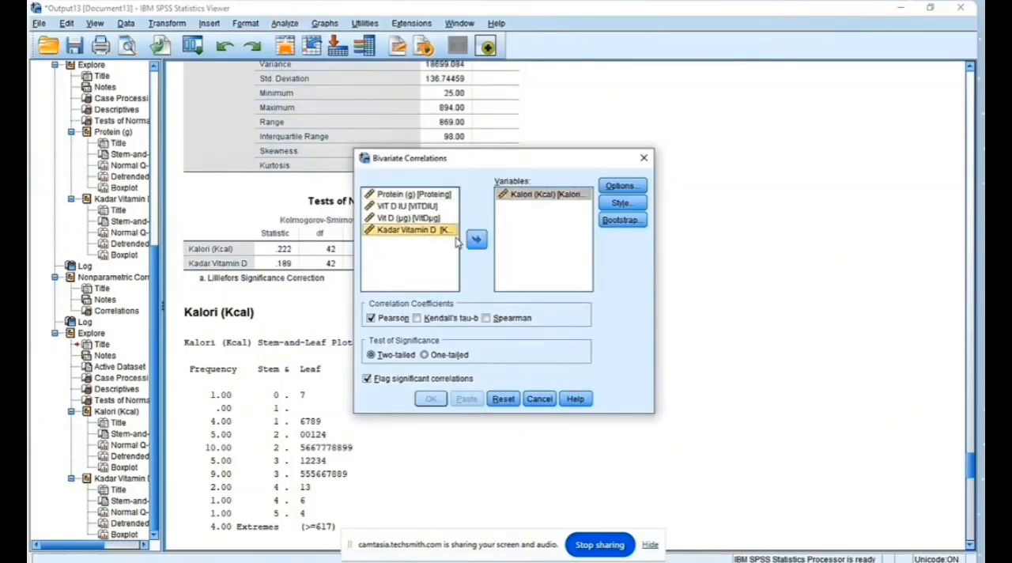
left_click(477, 239)
left_click(487, 318)
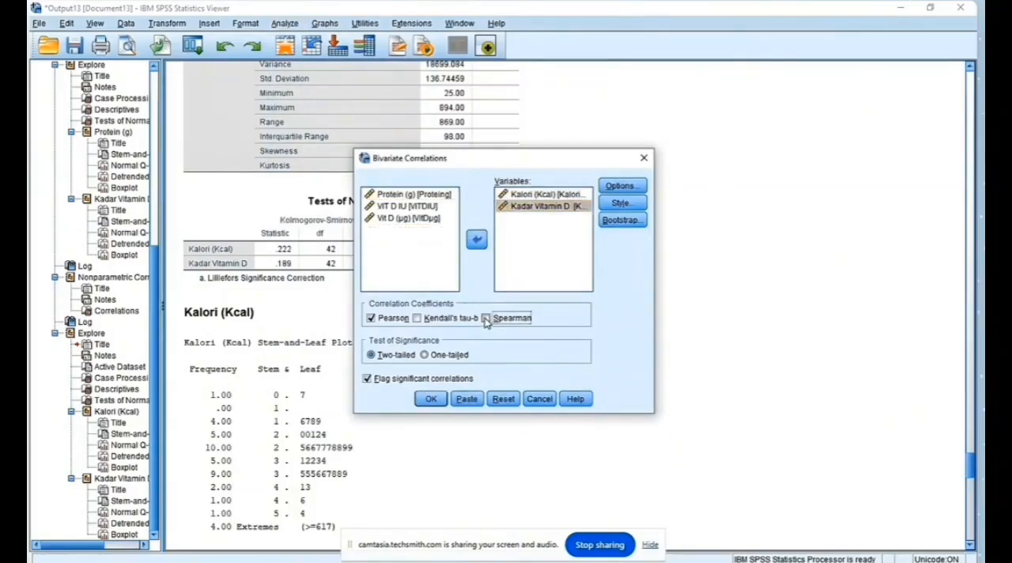
left_click(372, 318)
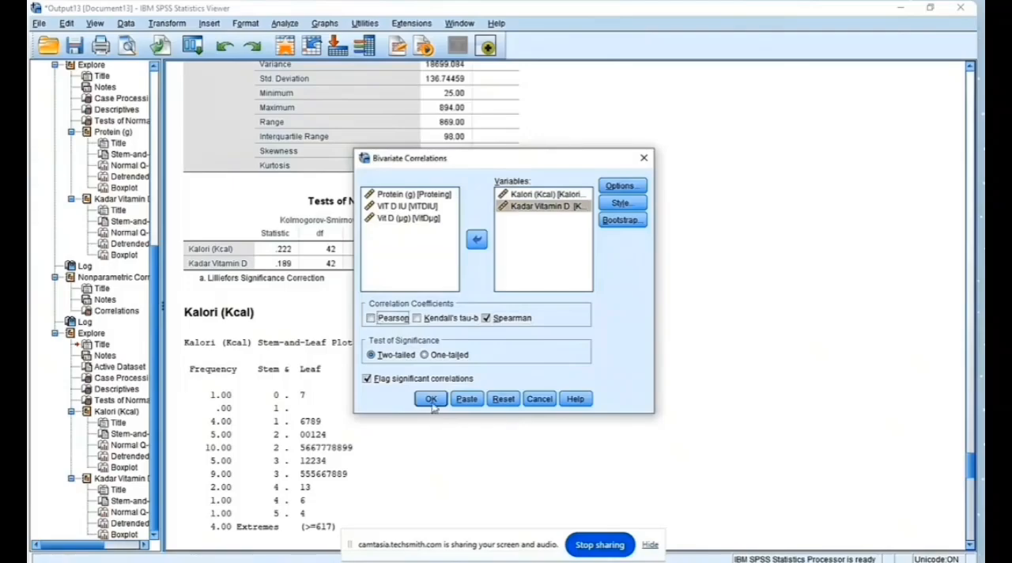
left_click(431, 398)
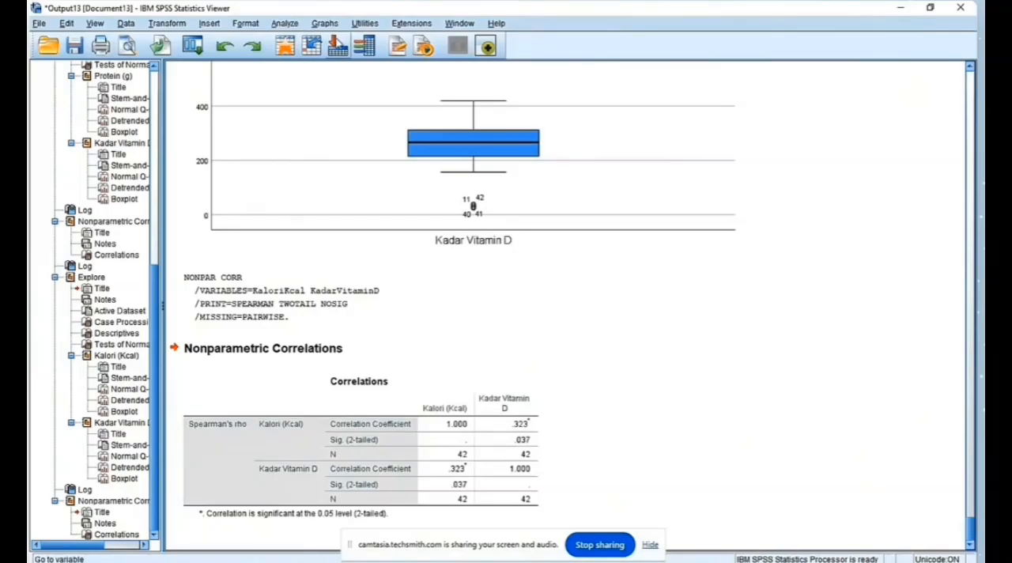
Step: Set up another Explore analysis, clearing the previous dependent variables and adding Protein (g) and Kadar Vitamin D
left_click(286, 25)
mouse_move(325, 71)
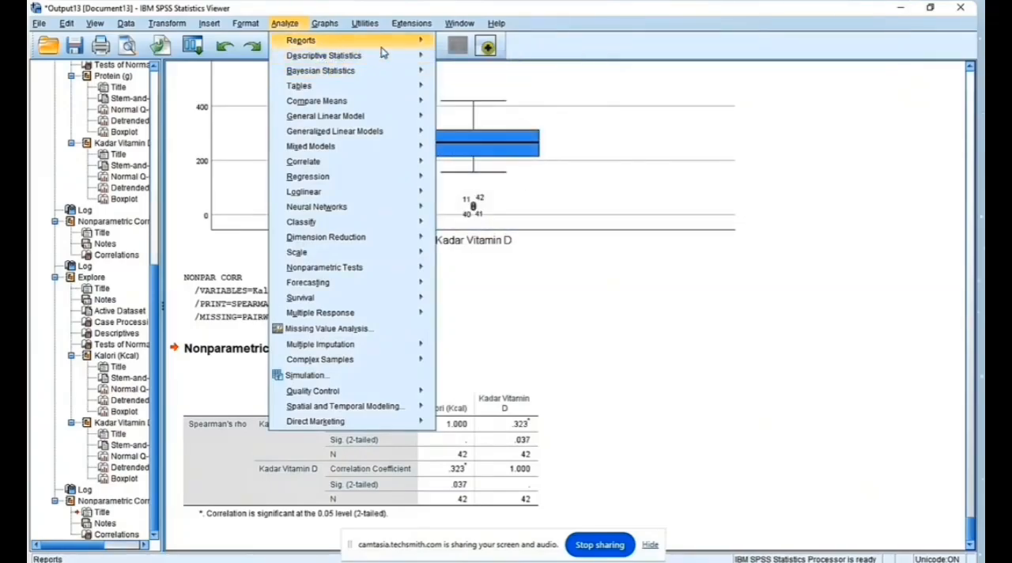
mouse_move(384, 59)
left_click(471, 90)
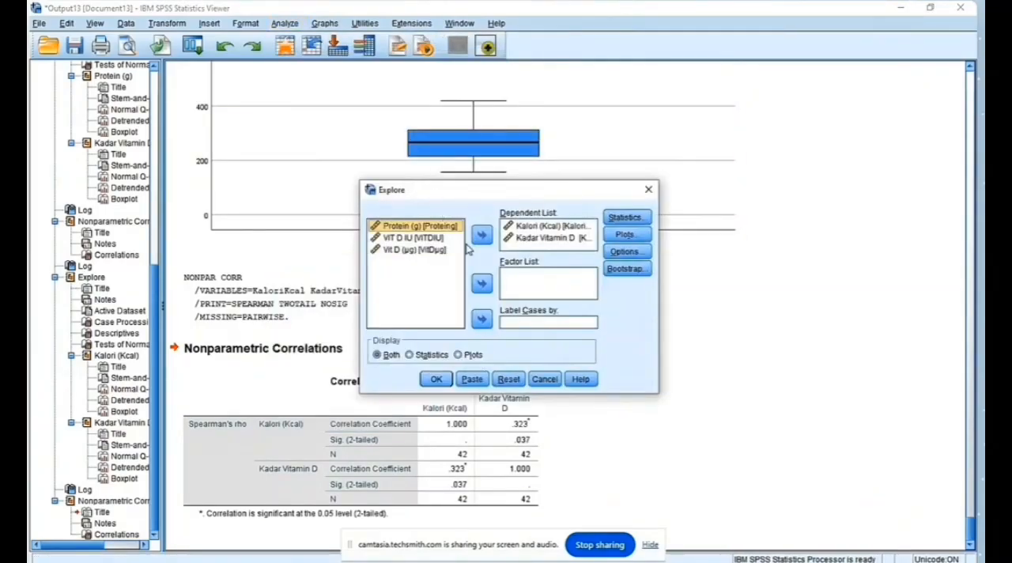
left_click(536, 227)
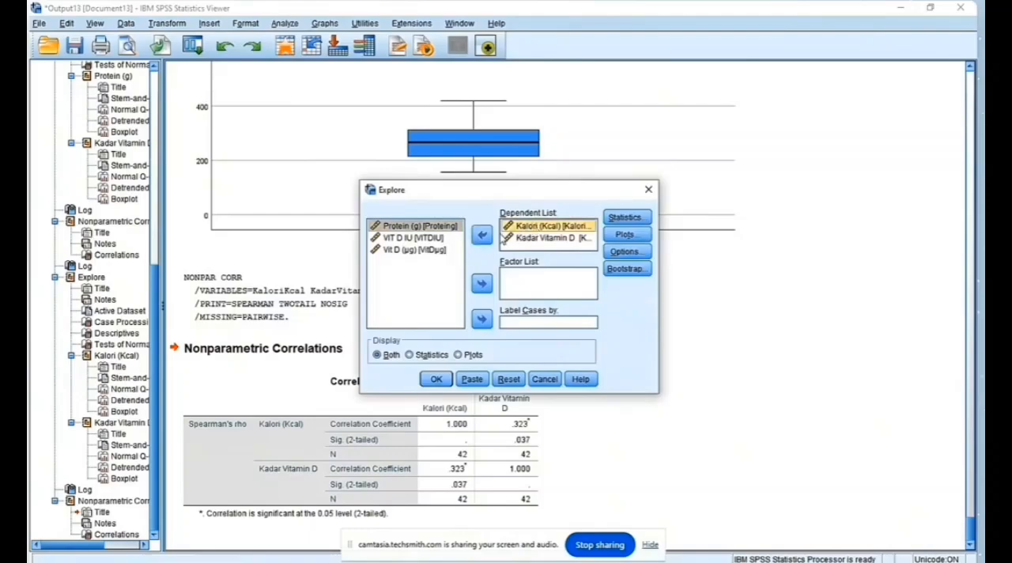
left_click(484, 235)
left_click(537, 227)
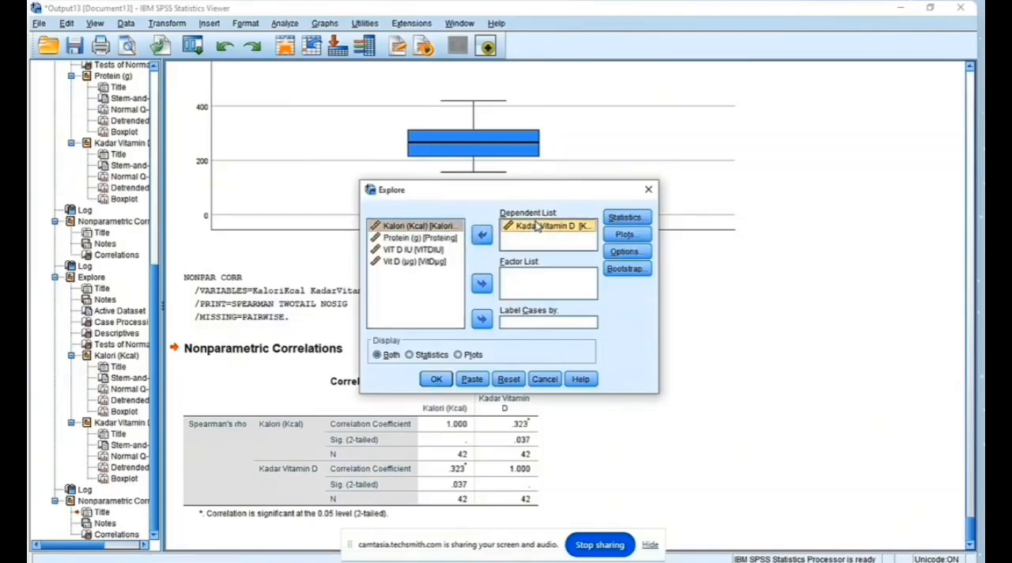
left_click(482, 234)
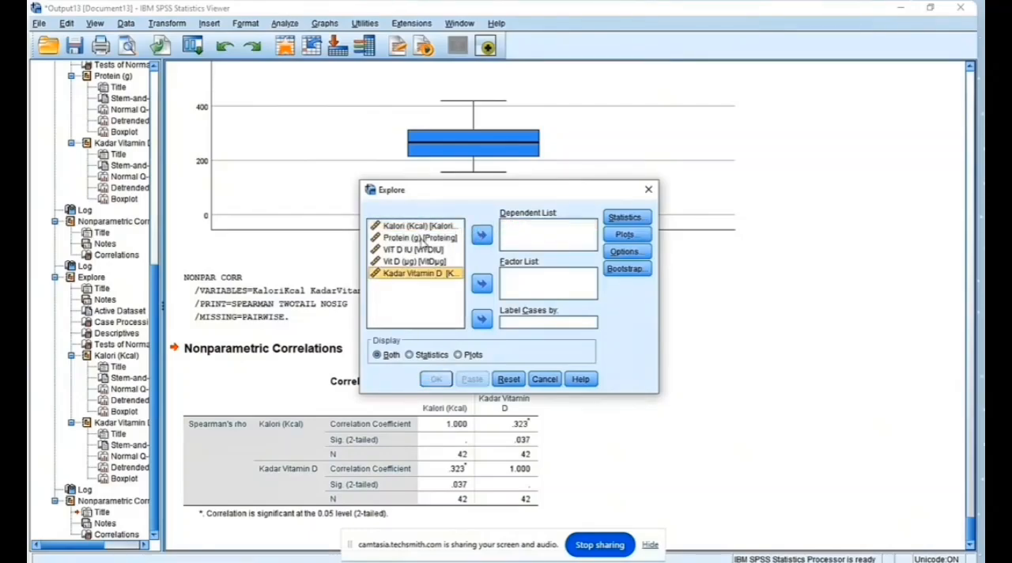
left_click(421, 238)
left_click(482, 236)
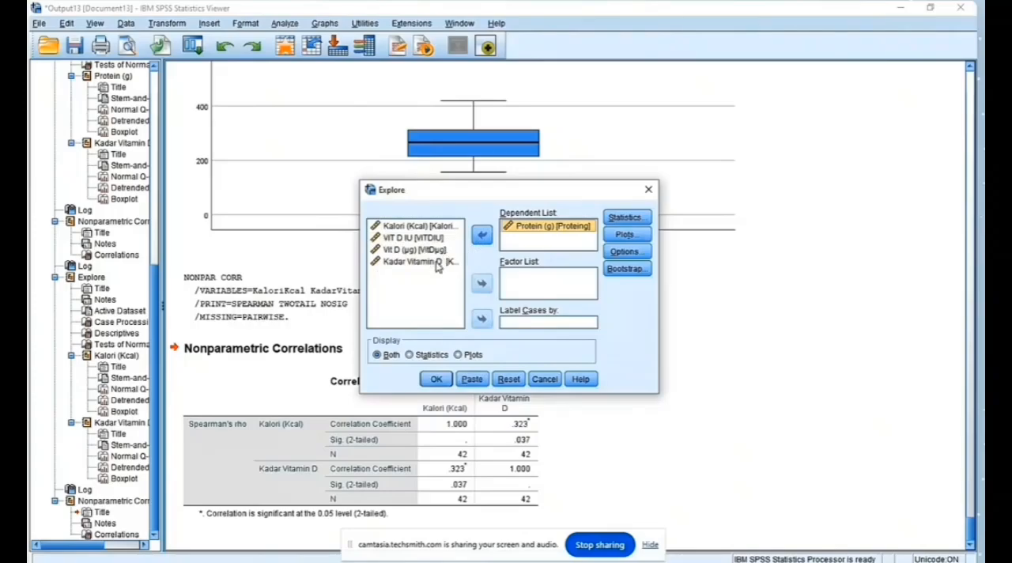
left_click(427, 262)
left_click(483, 236)
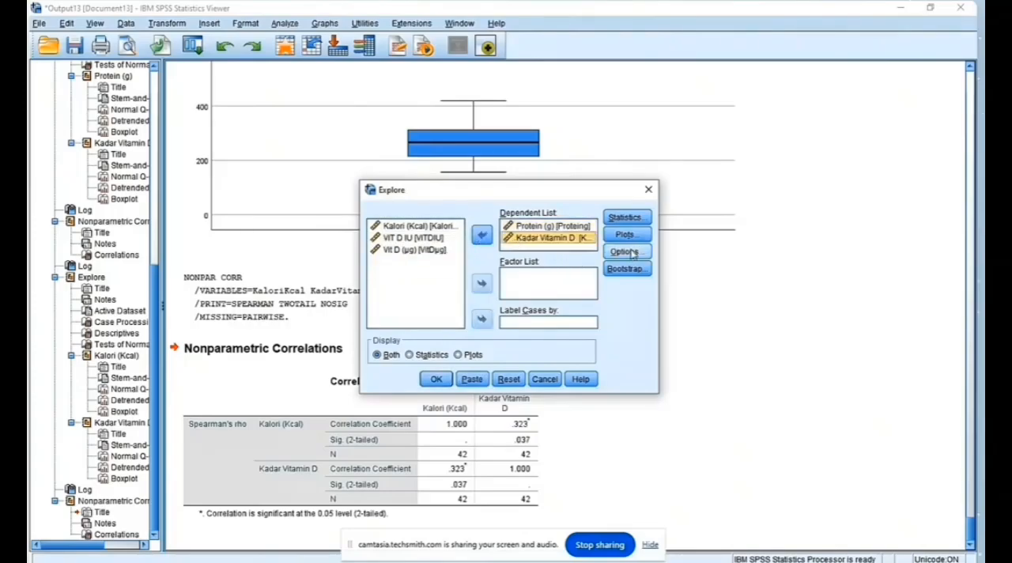
Step: Run the Explore analysis for Protein (g) and Kadar Vitamin D with normality plots and tests, and examine the Tests of Normality table
left_click(624, 236)
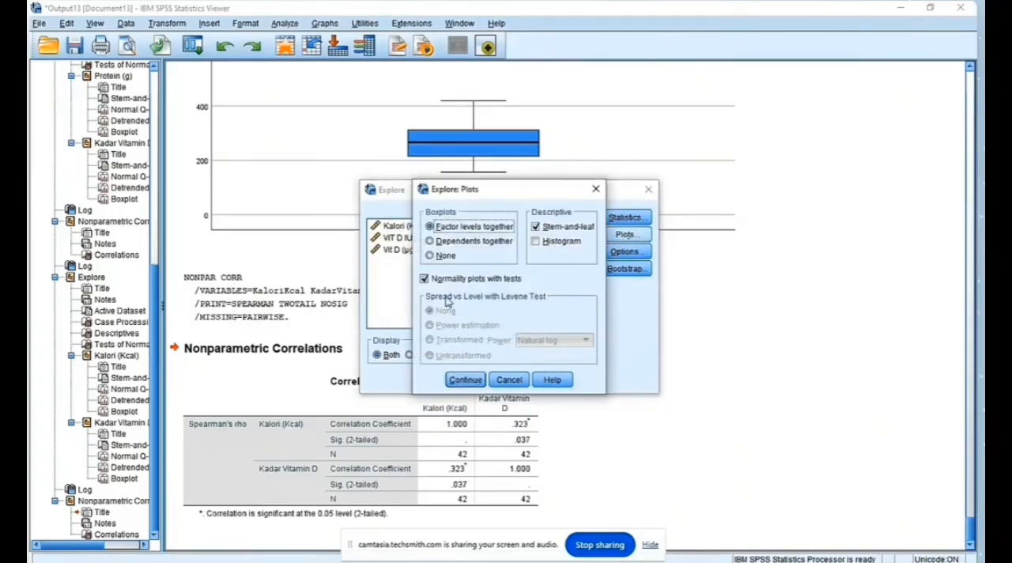
left_click(463, 380)
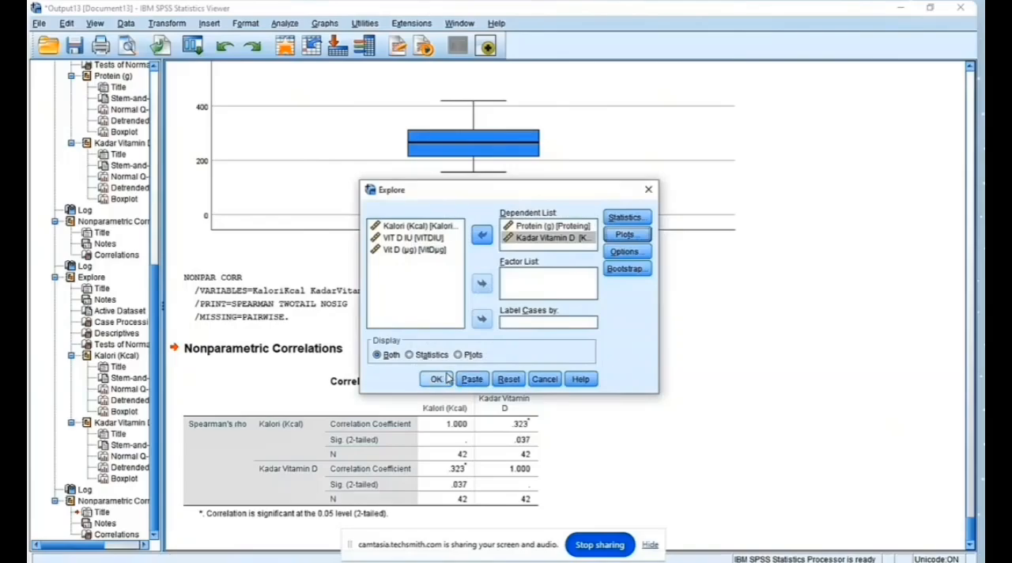
left_click(435, 379)
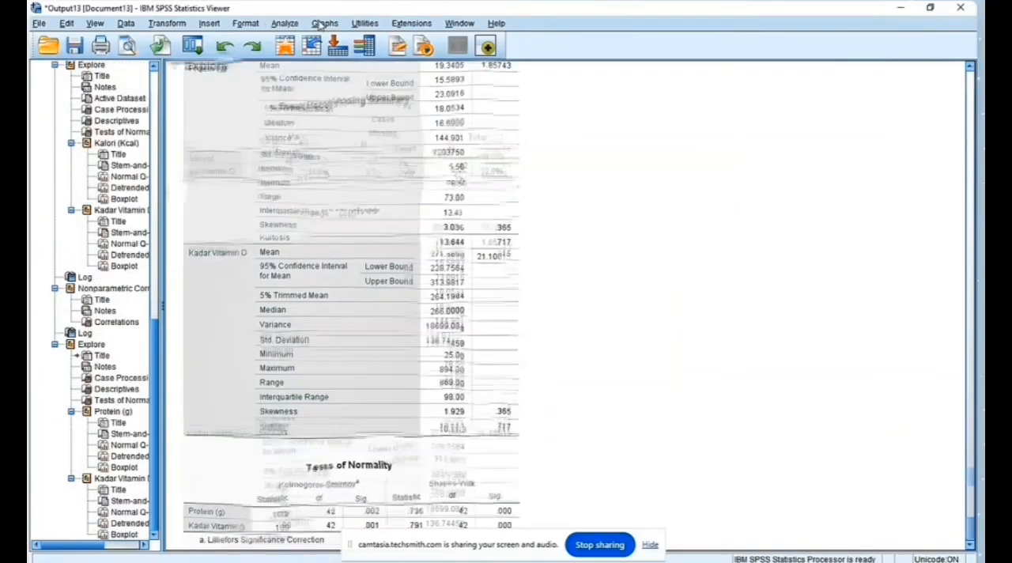
scroll(543, 376, "down", 5)
scroll(543, 376, "down", 3)
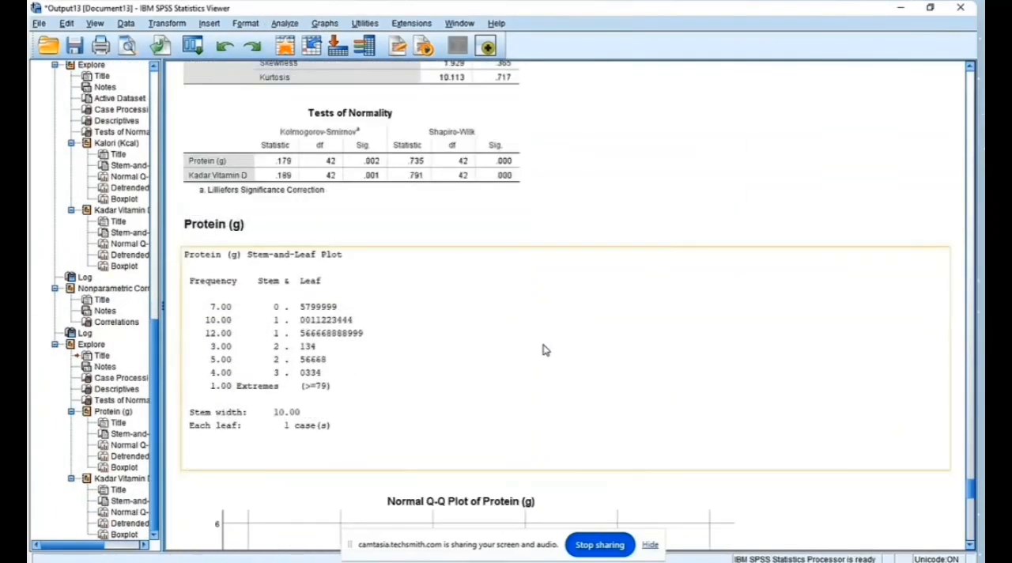
left_click(421, 181)
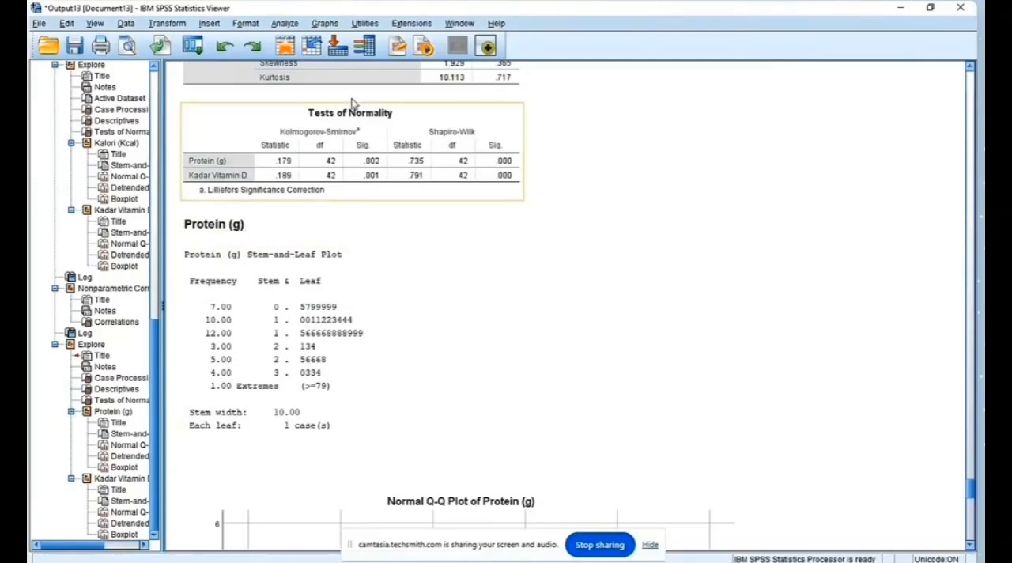
Step: Start a new bivariate correlation and remove Kalori (Kcal) and Kadar Vitamin D from the analysis variables
left_click(289, 25)
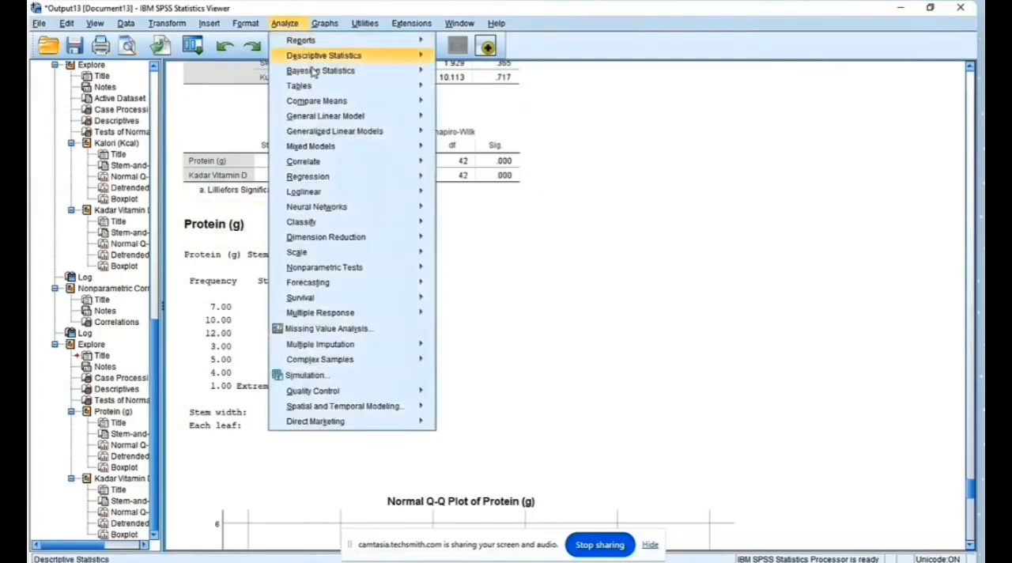
mouse_move(332, 166)
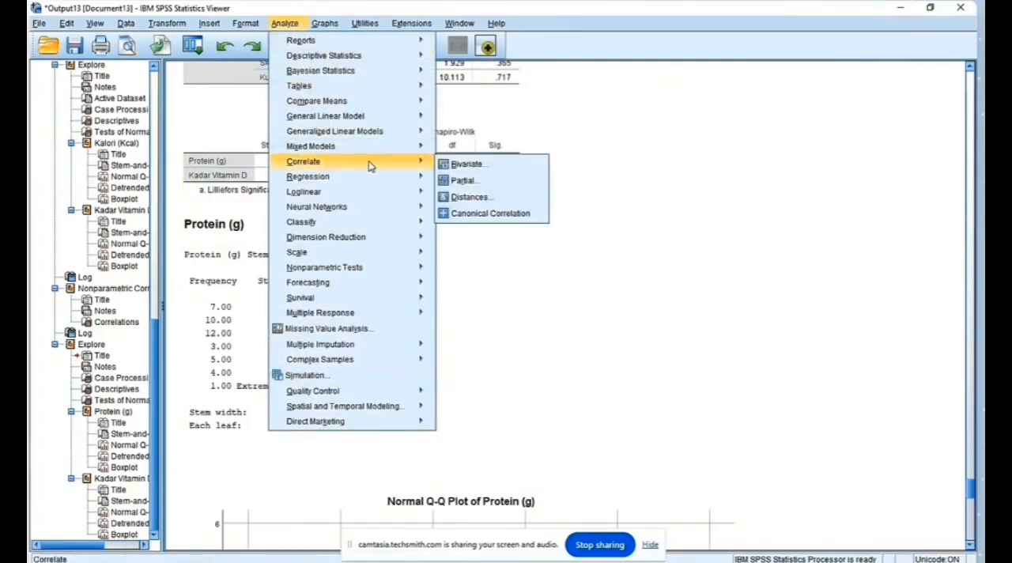
left_click(467, 164)
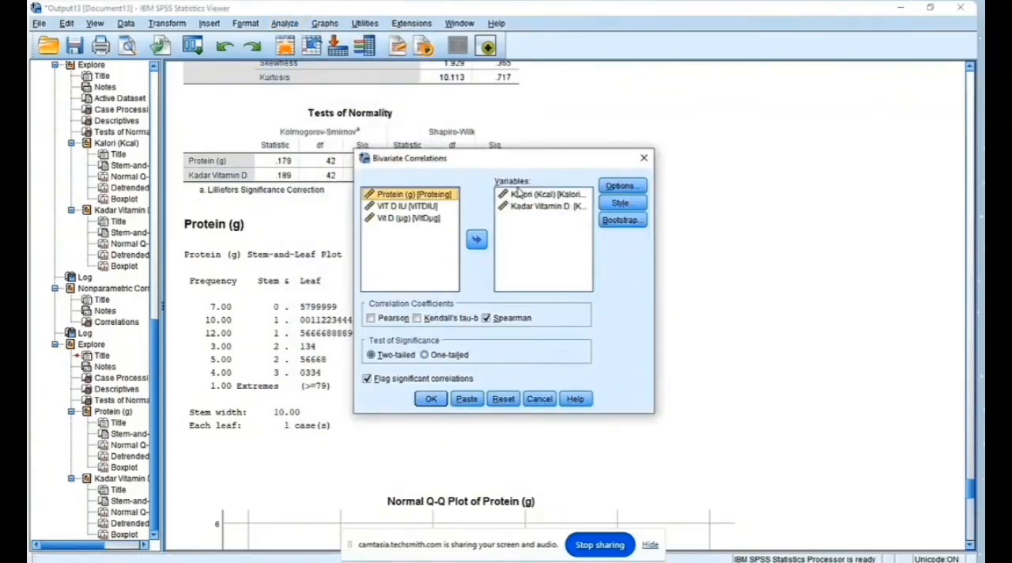
left_click(520, 195)
left_click(479, 240)
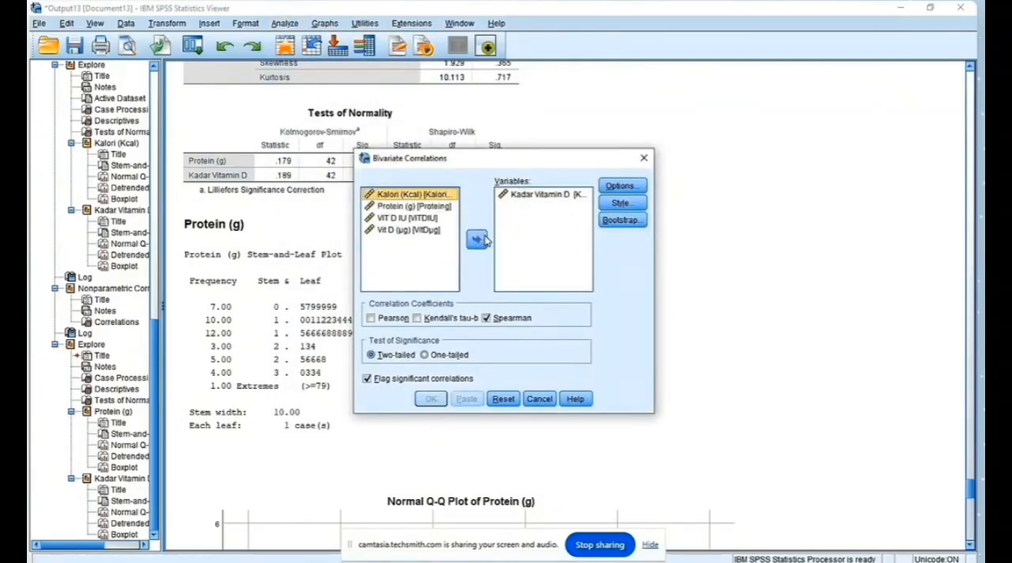
left_click(528, 196)
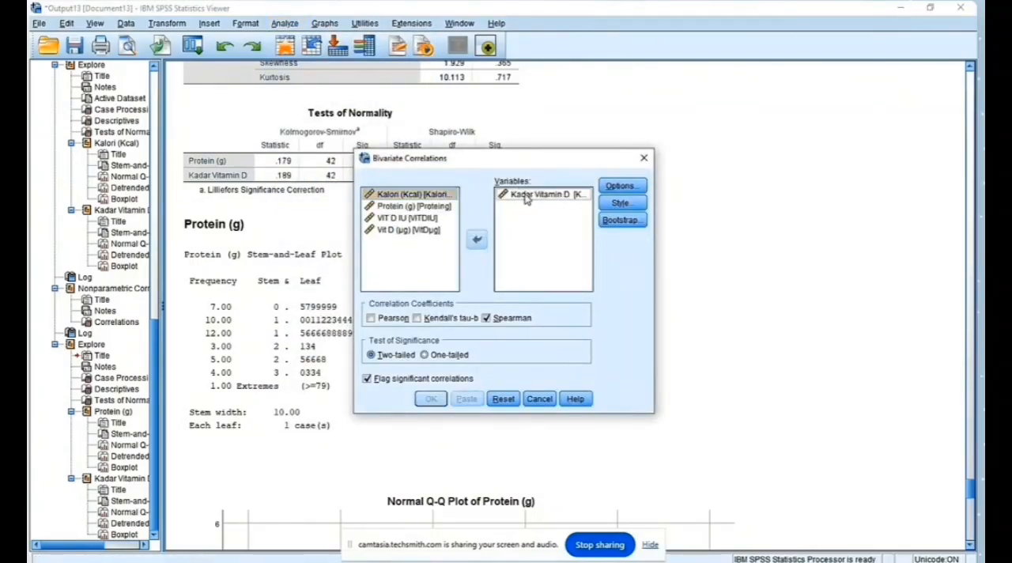
left_click(477, 240)
Step: Add Protein (g) and Kadar Vitamin D as the variables and run the bivariate correlation with the Spearman coefficient
left_click(417, 207)
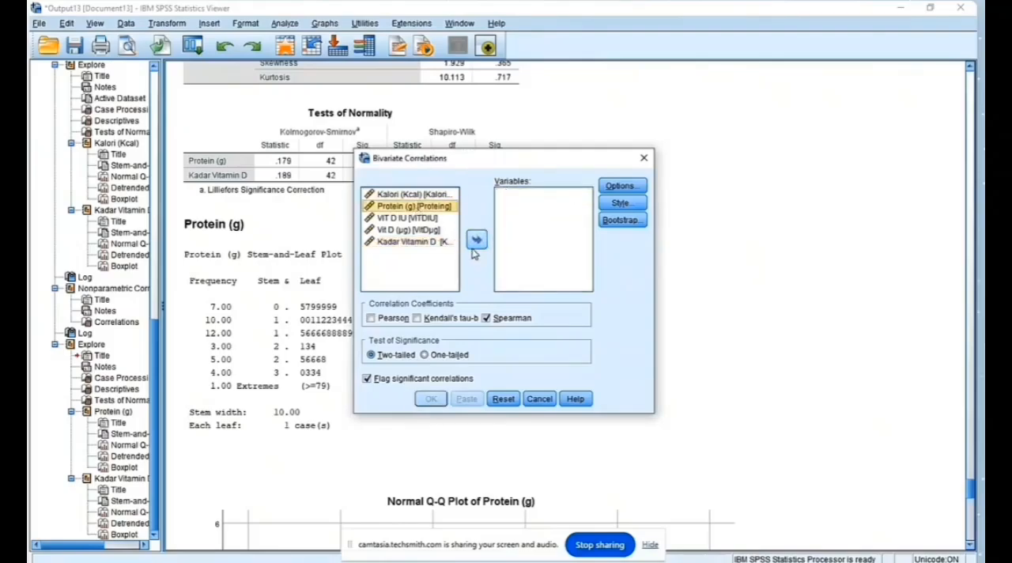
left_click(477, 242)
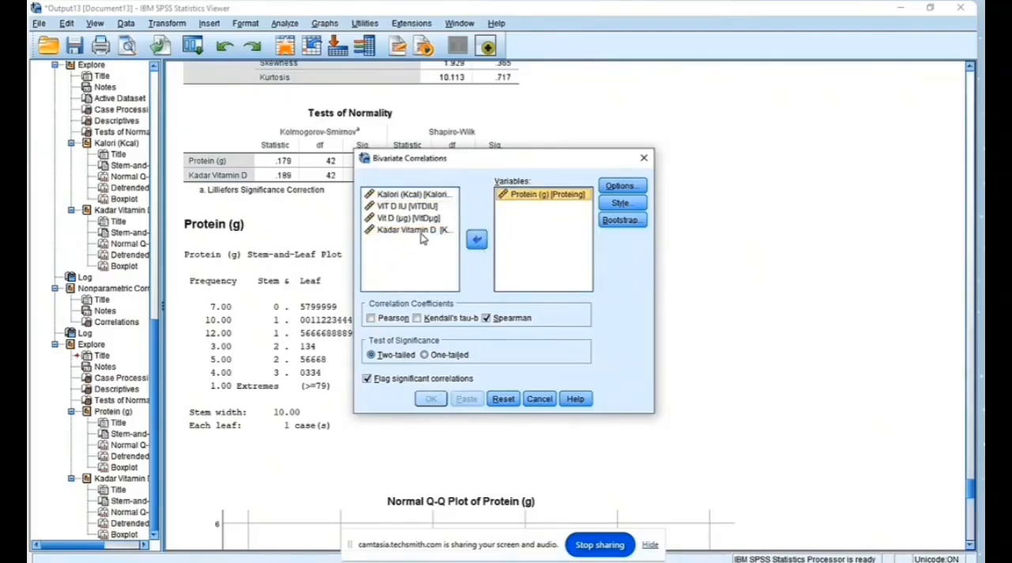
left_click(421, 233)
left_click(477, 240)
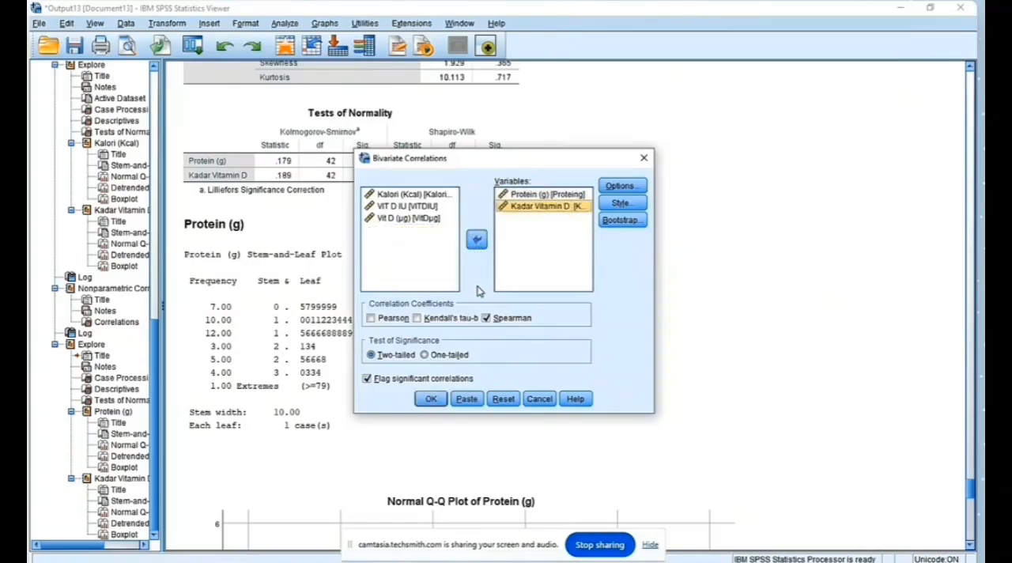
left_click(429, 399)
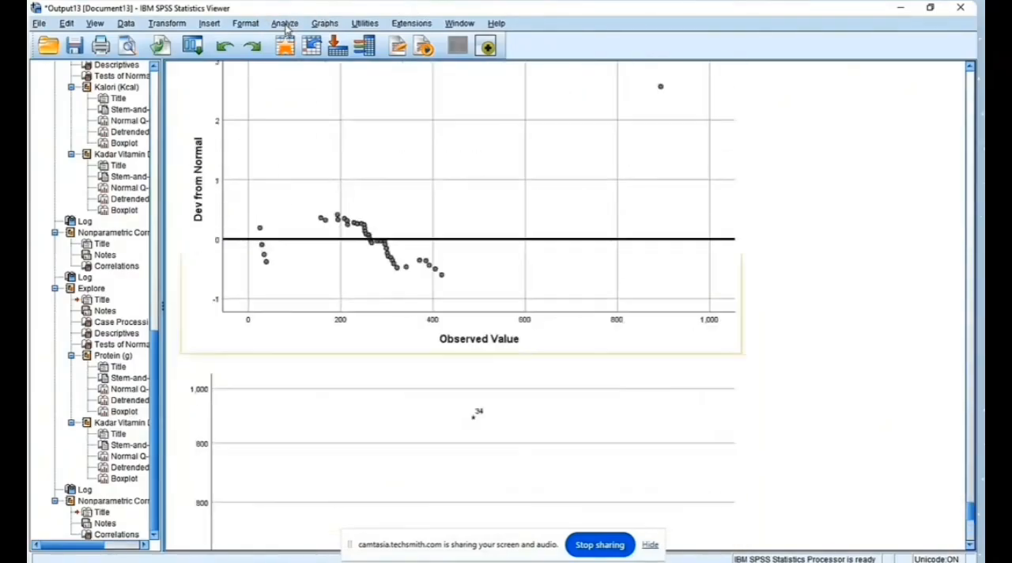
Step: Start another Explore analysis and clear Protein (g) and Kadar Vitamin D from the dependent variables
left_click(286, 23)
mouse_move(325, 24)
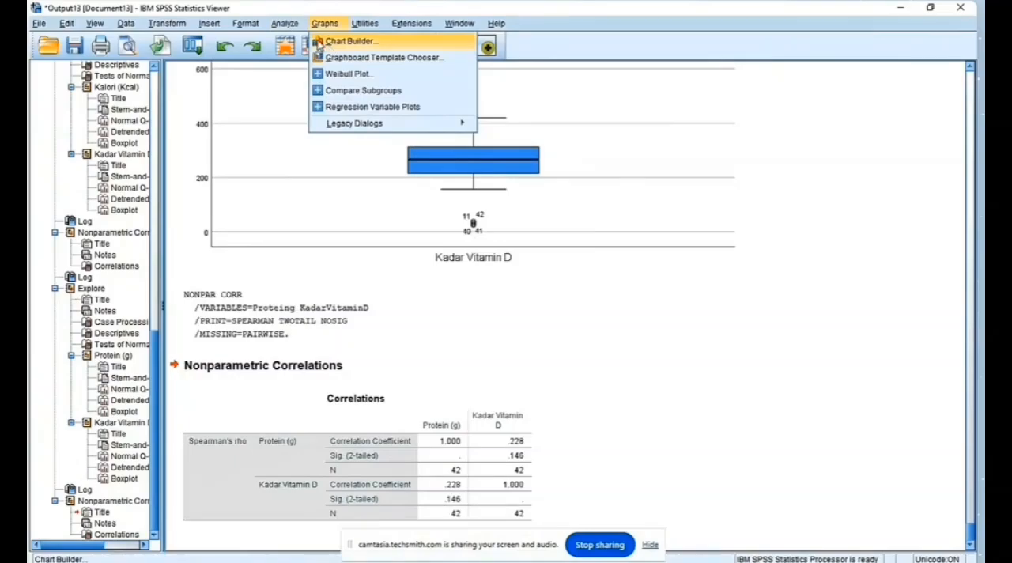
mouse_move(293, 26)
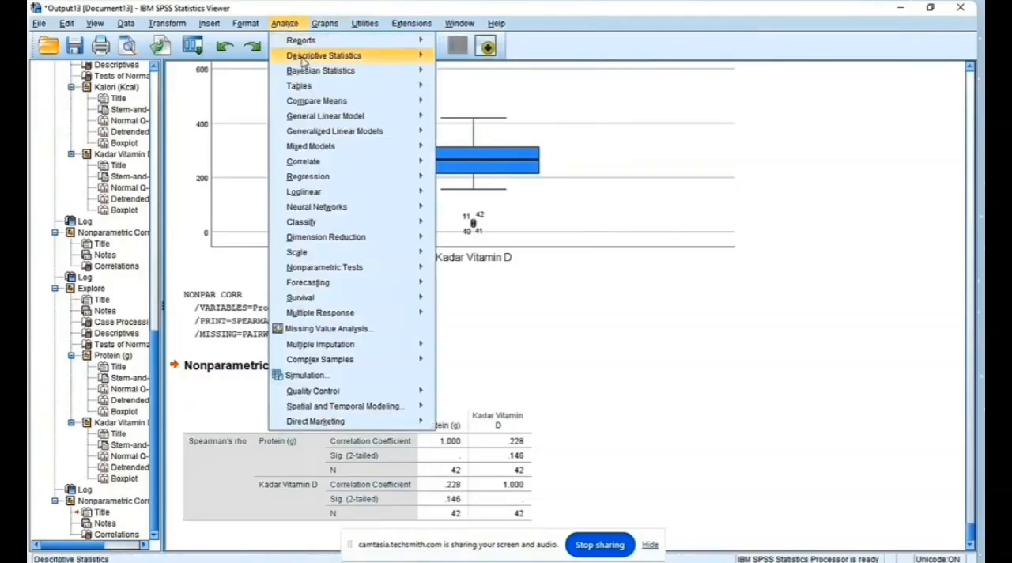
mouse_move(338, 59)
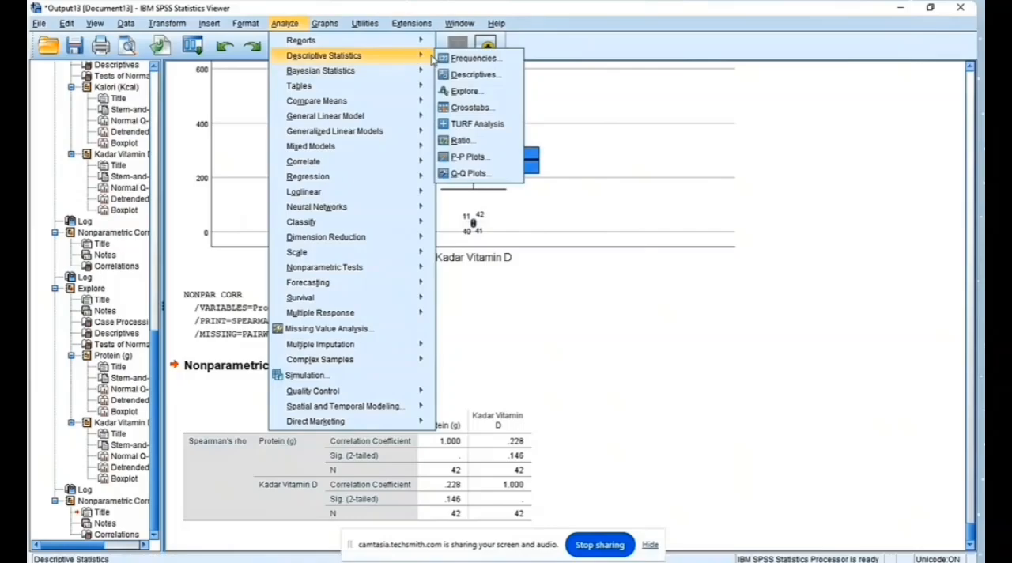
left_click(459, 91)
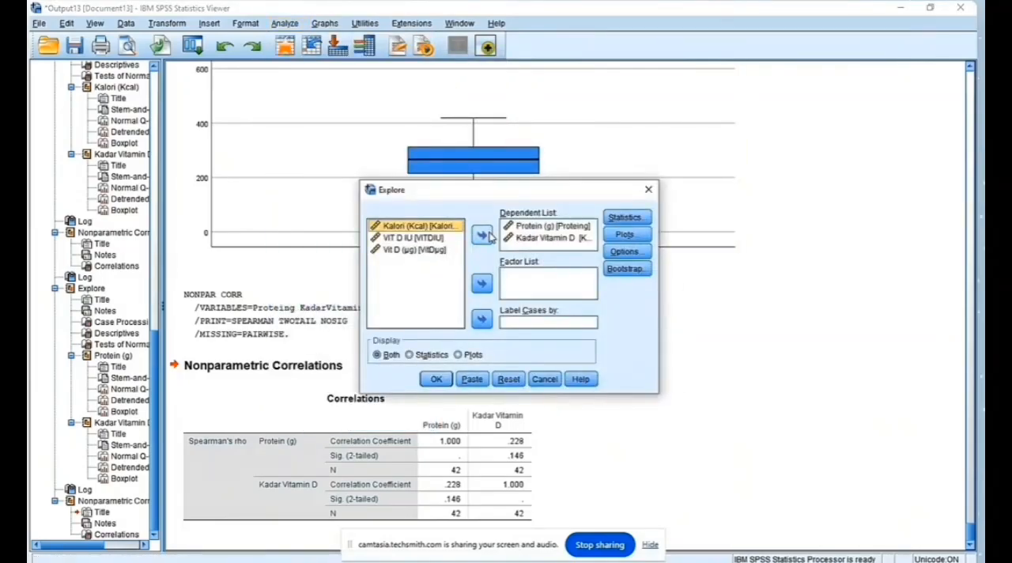
left_click(535, 226)
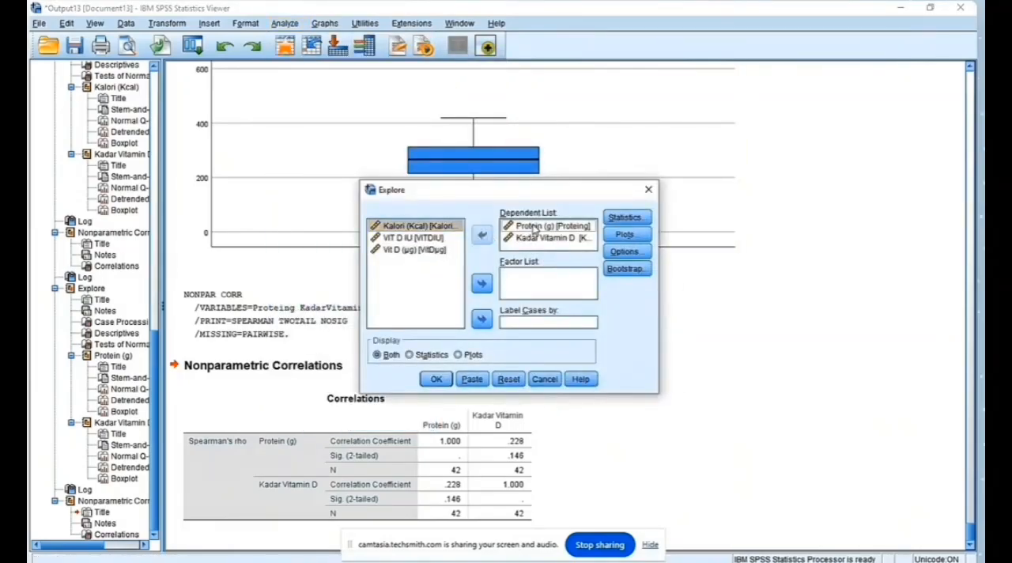
left_click(484, 239)
left_click(551, 228)
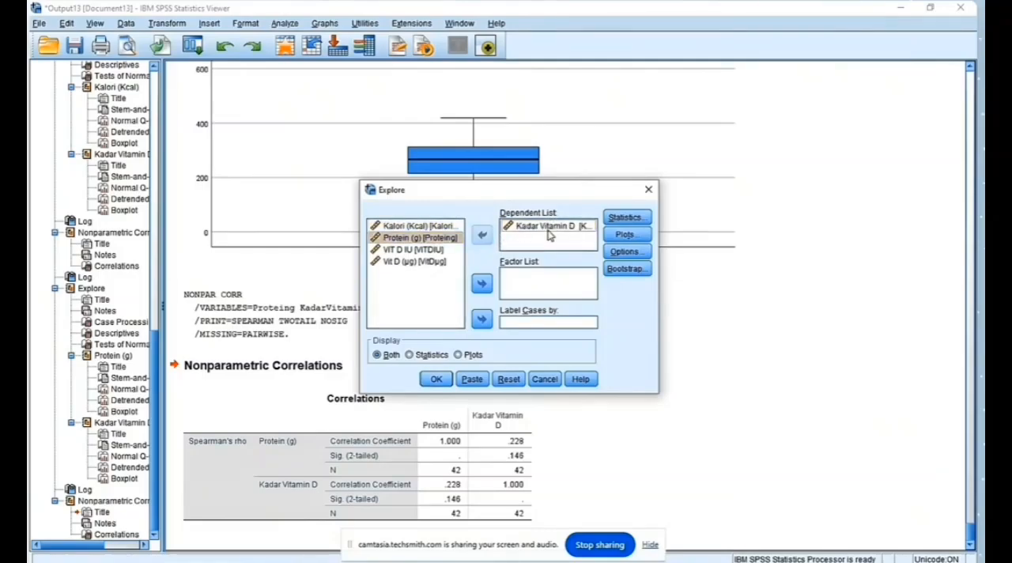
left_click(482, 235)
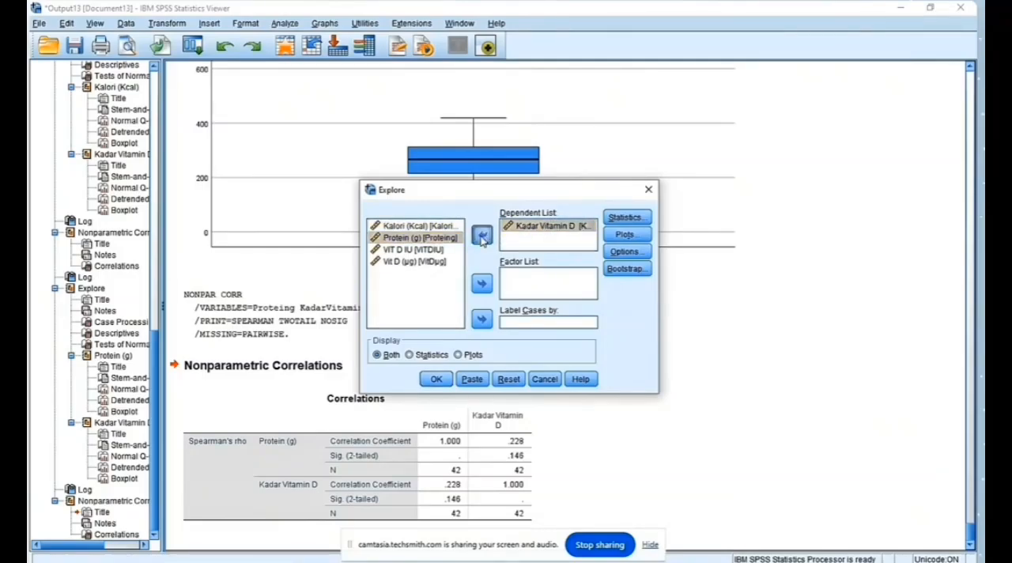
Step: Run Explore for VIT D IU and Kadar Vitamin D with normality plots and tests, and examine the Tests of Normality table
left_click(424, 251)
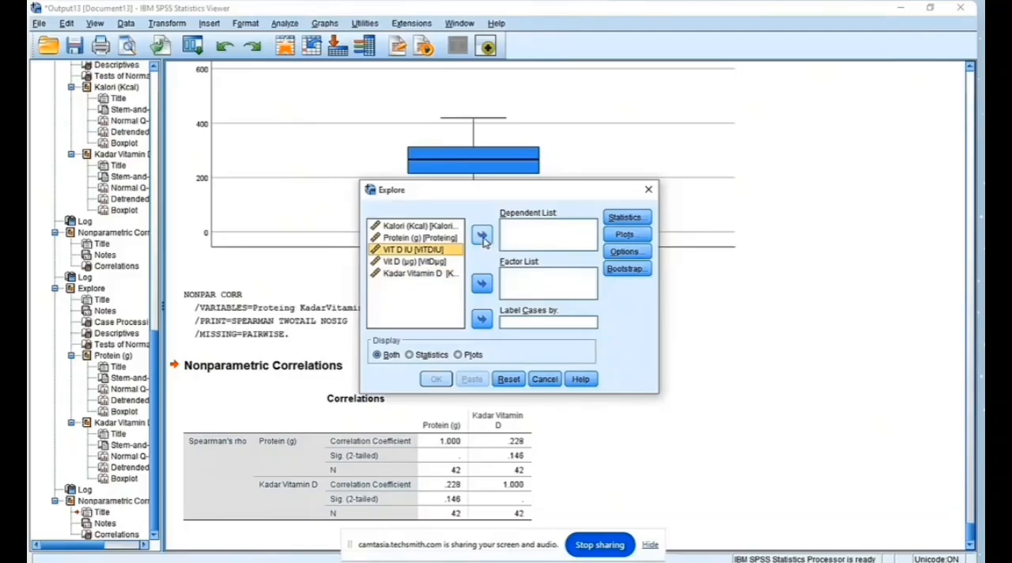
left_click(482, 237)
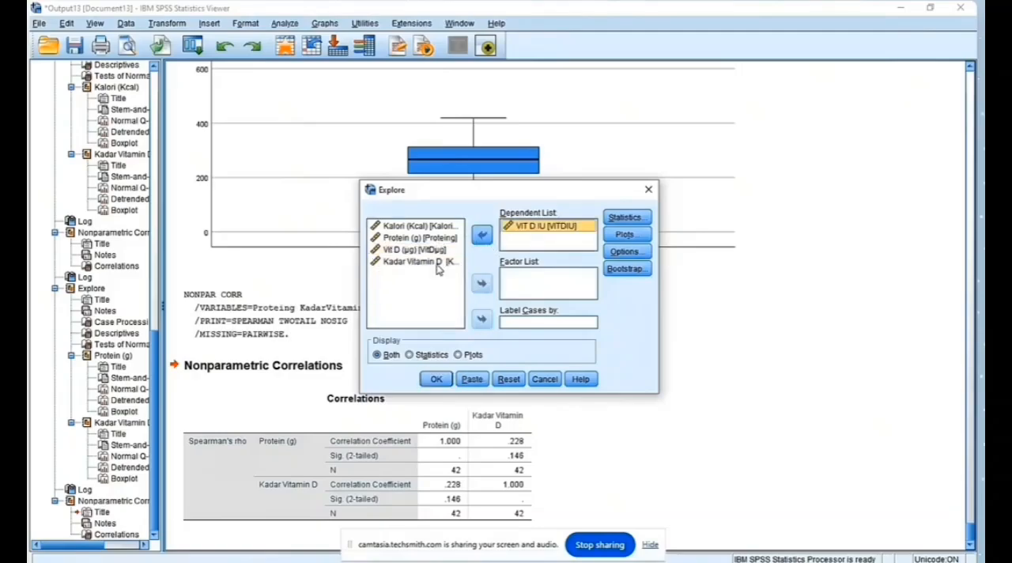
left_click(482, 236)
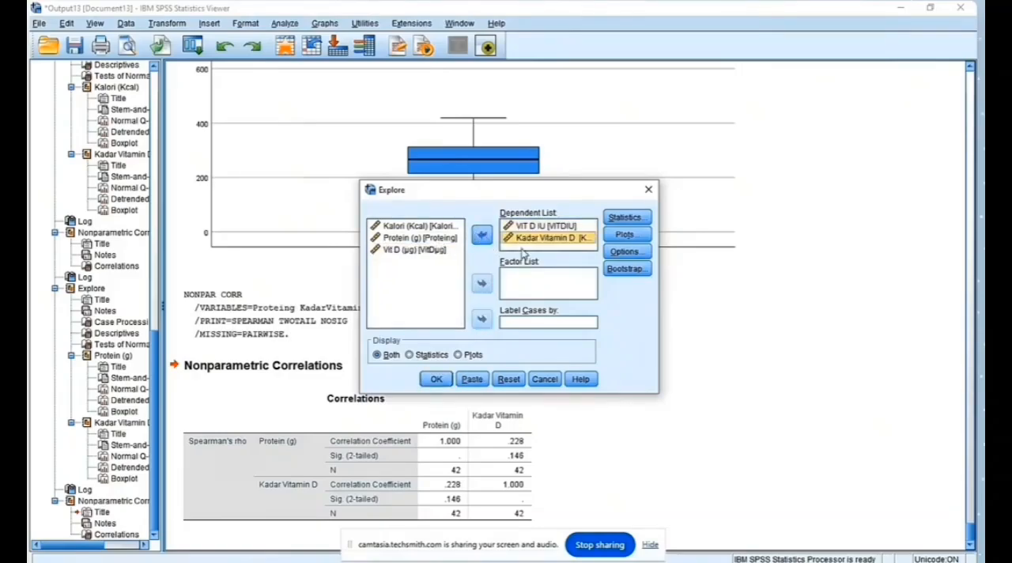
left_click(626, 235)
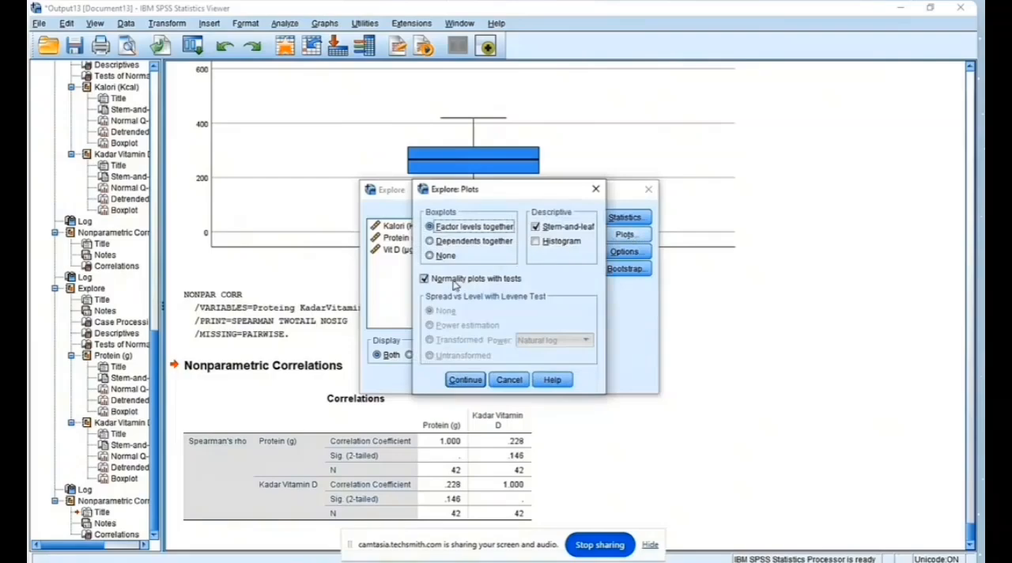
left_click(466, 380)
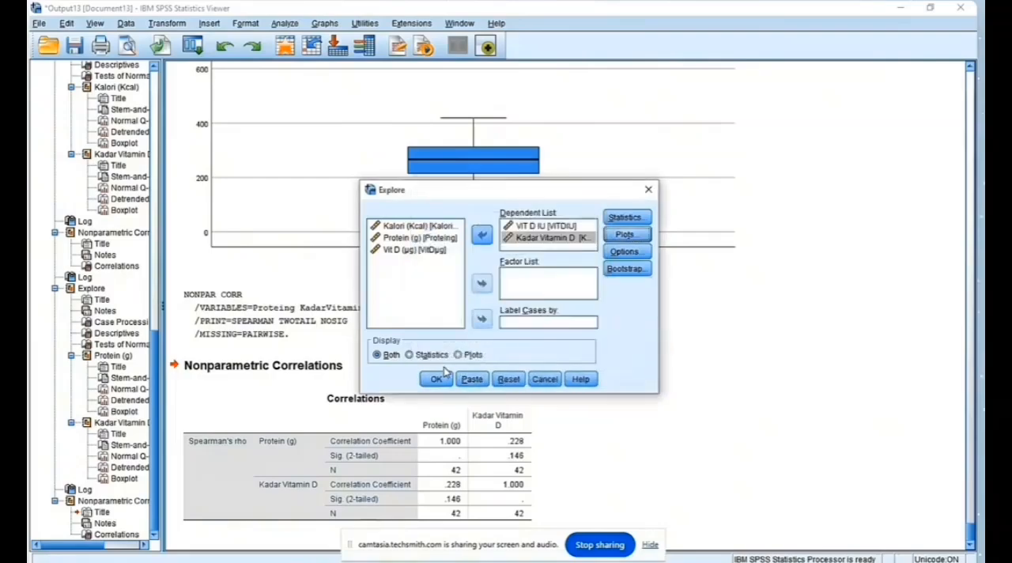
left_click(436, 380)
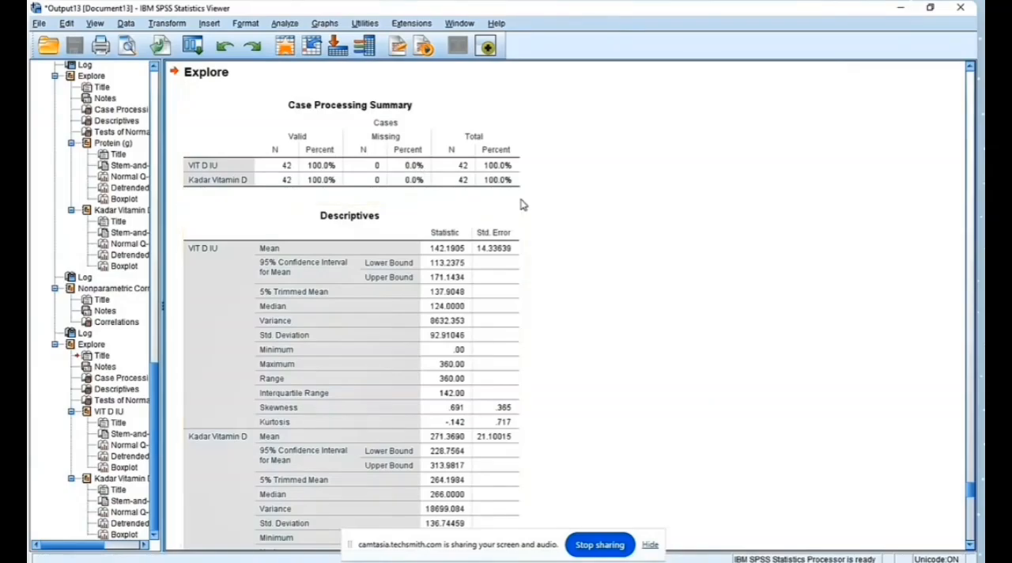
scroll(521, 205, "down", 10)
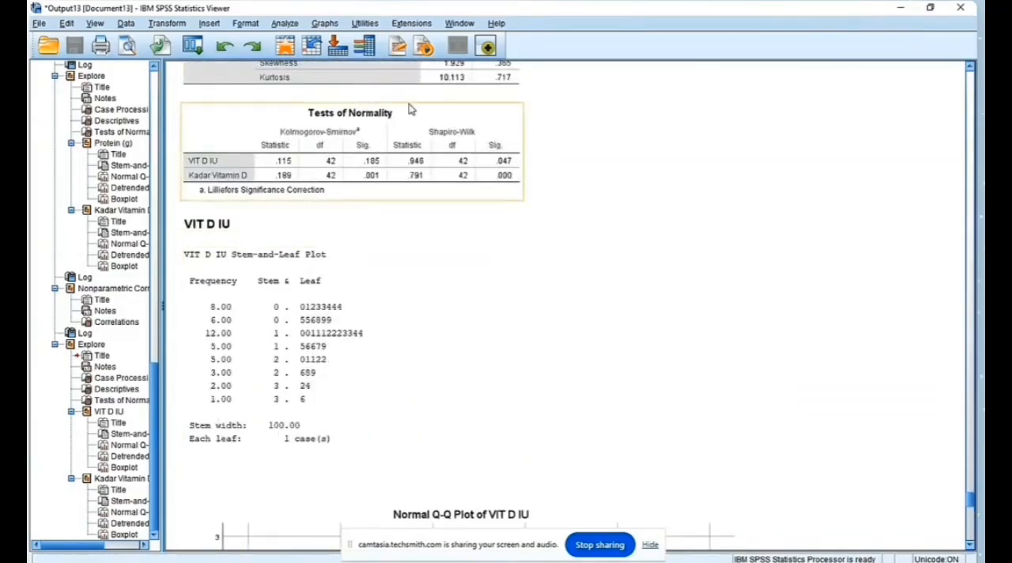
Step: Start another bivariate correlation and remove Protein (g) and Kadar Vitamin D from the analysis variables
left_click(287, 24)
mouse_move(356, 55)
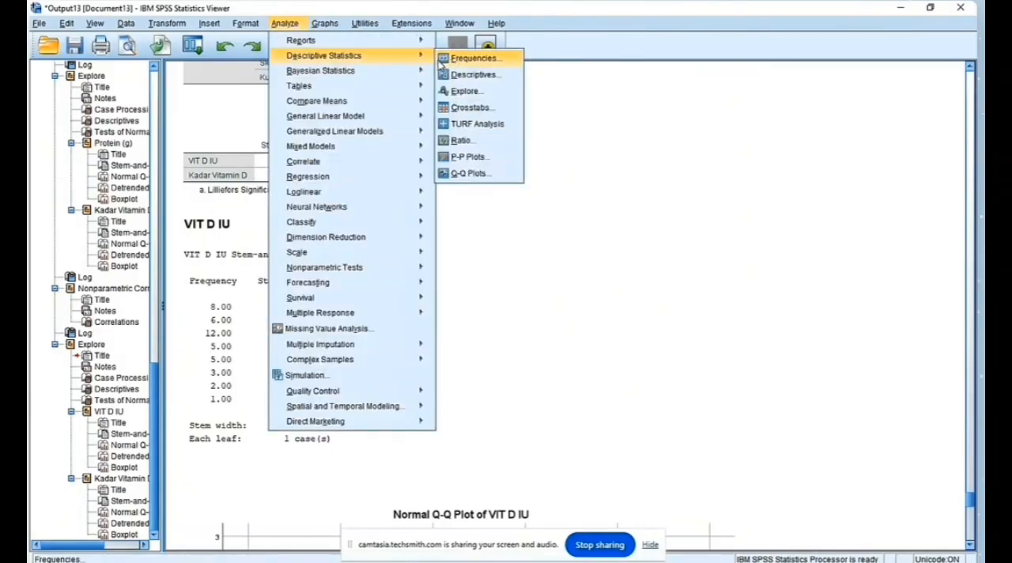
mouse_move(327, 162)
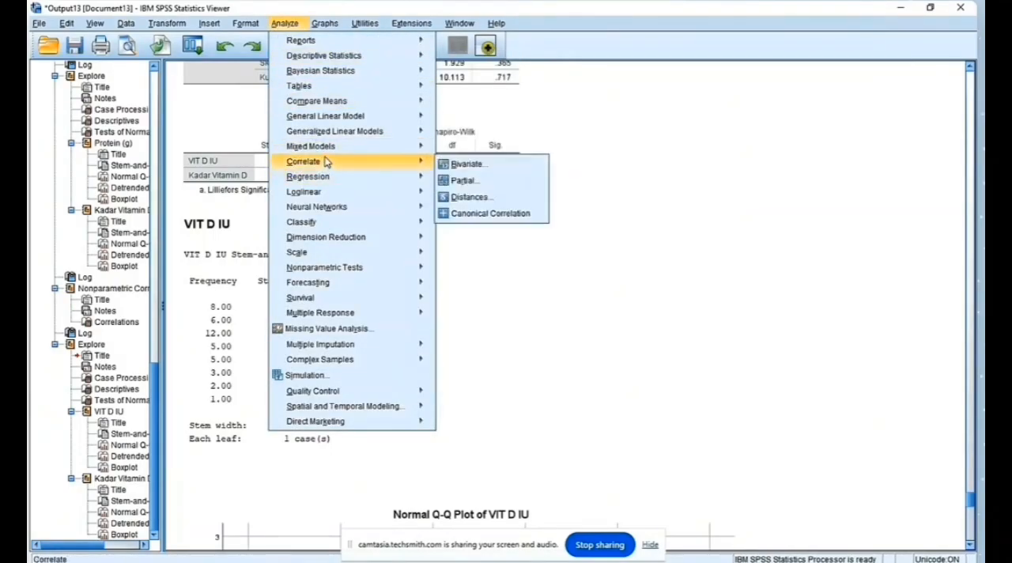
left_click(457, 167)
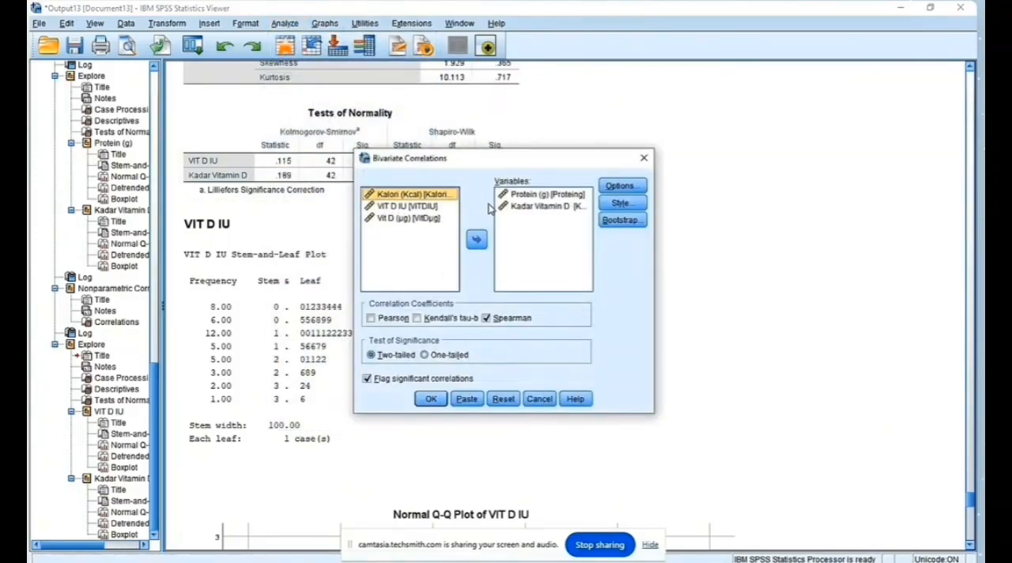
left_click(522, 195)
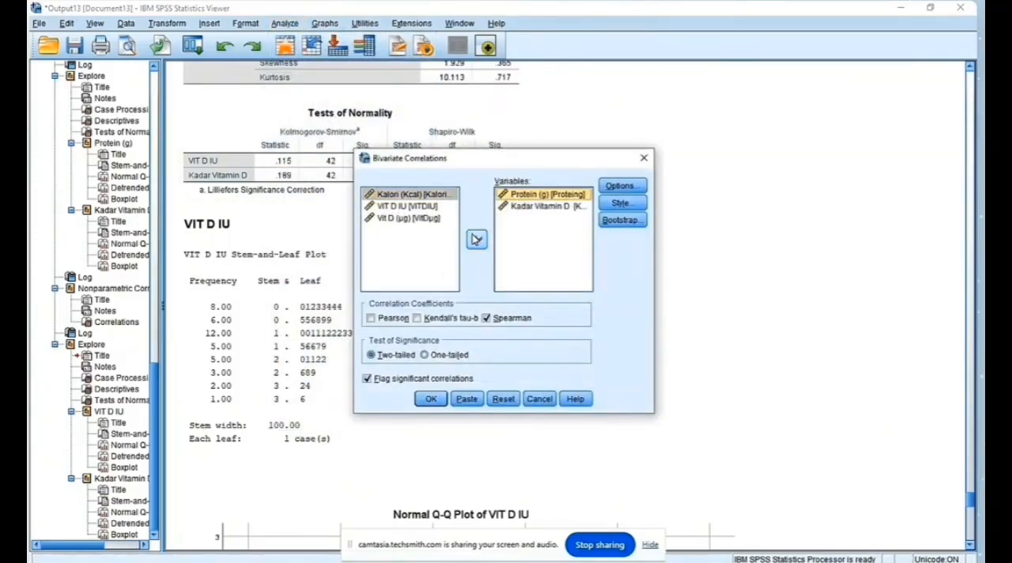
left_click(477, 239)
left_click(534, 198)
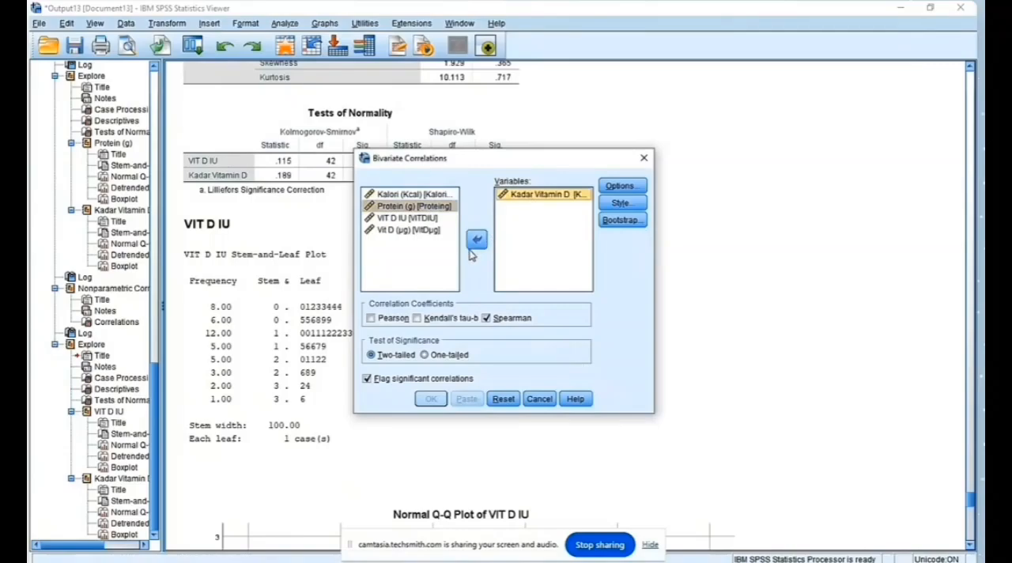
left_click(476, 240)
Step: Add VIT D IU and Kadar Vitamin D as the variables and run the two-tailed Spearman correlation
left_click(424, 218)
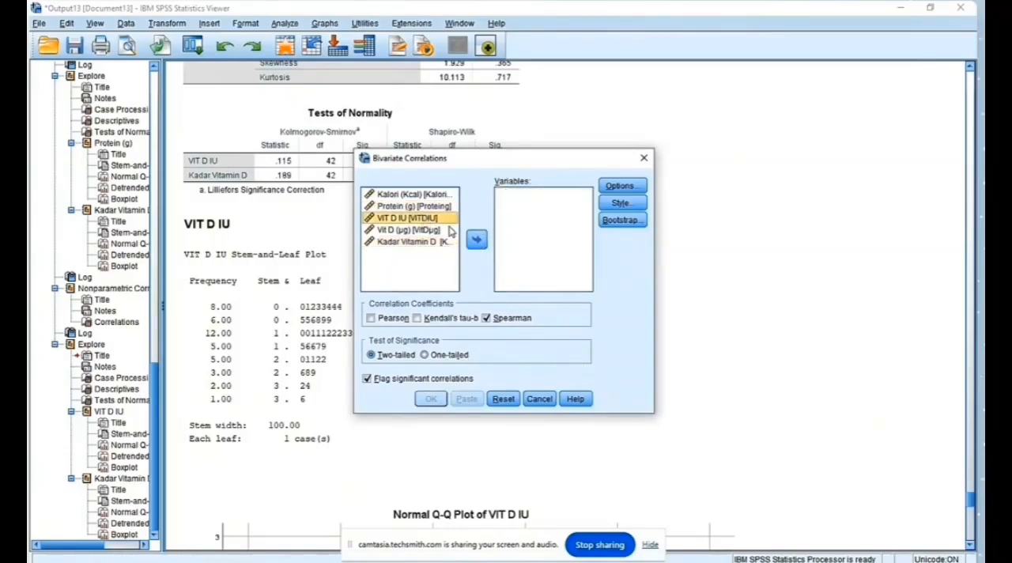
left_click(477, 239)
left_click(431, 231)
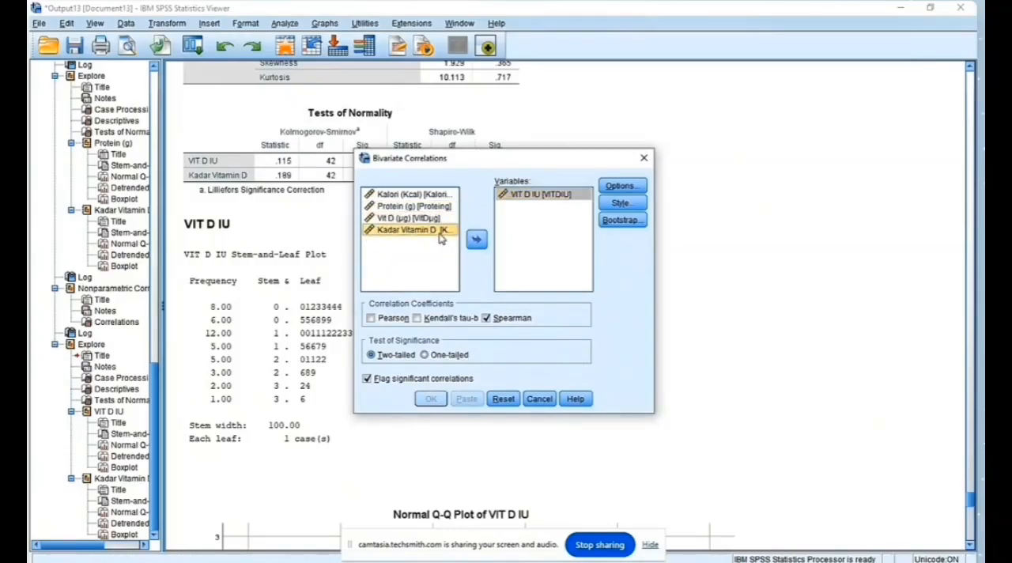
left_click(476, 240)
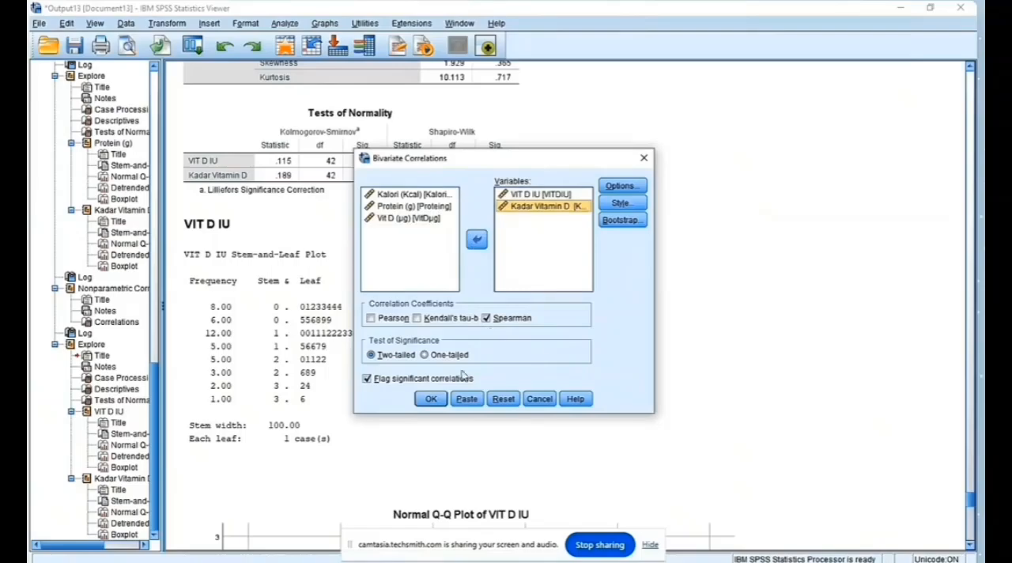
left_click(431, 399)
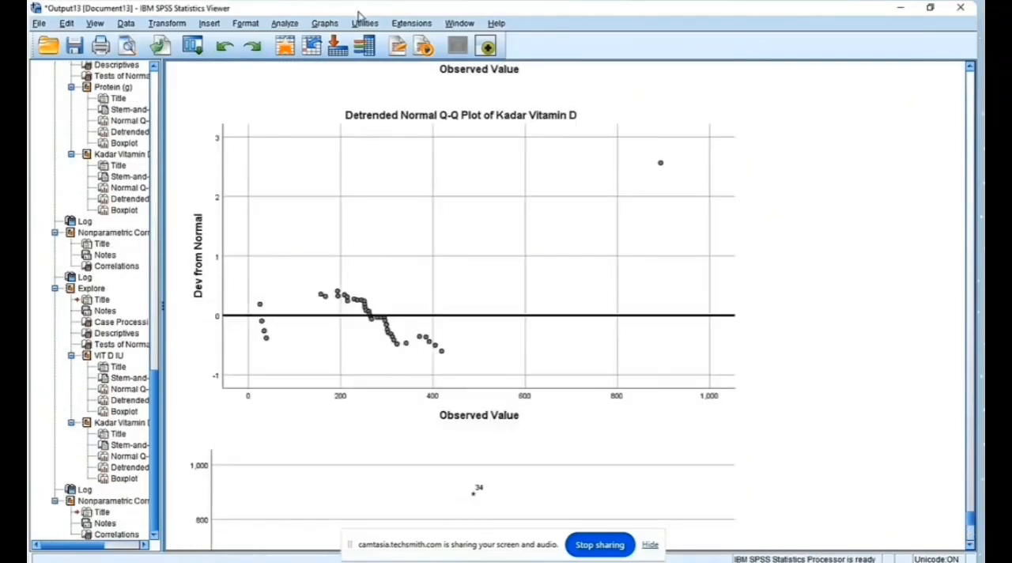